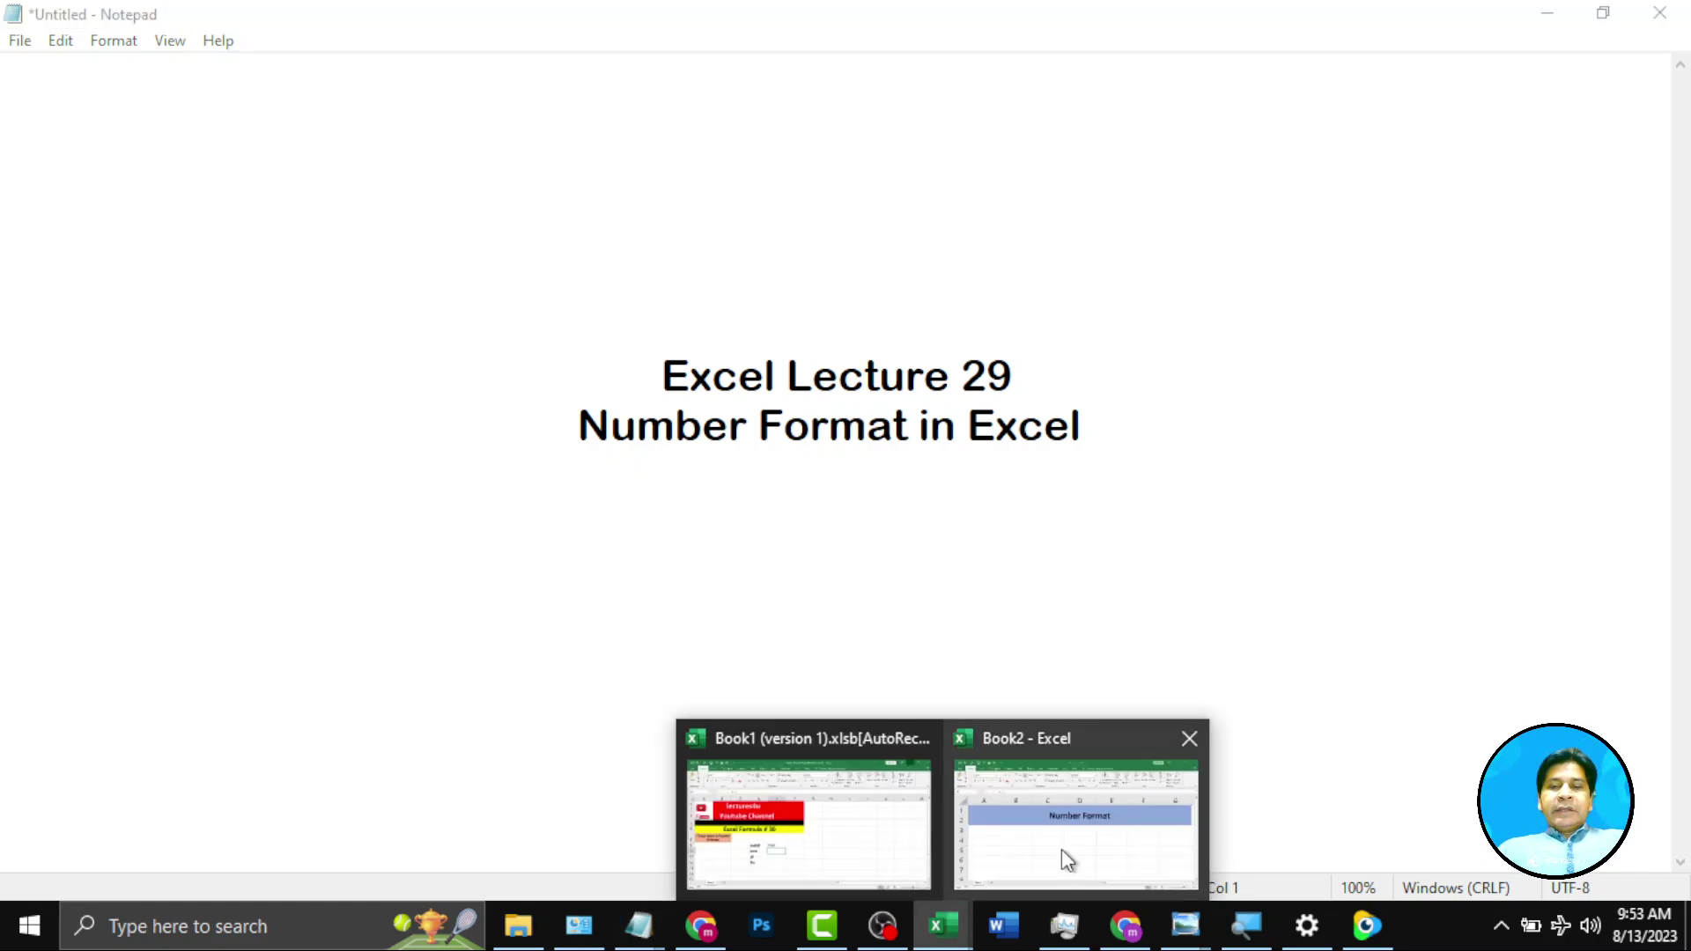
Switch from Notepad to the Book2 workbook in Excel using its taskbar thumbnail.
click(1062, 854)
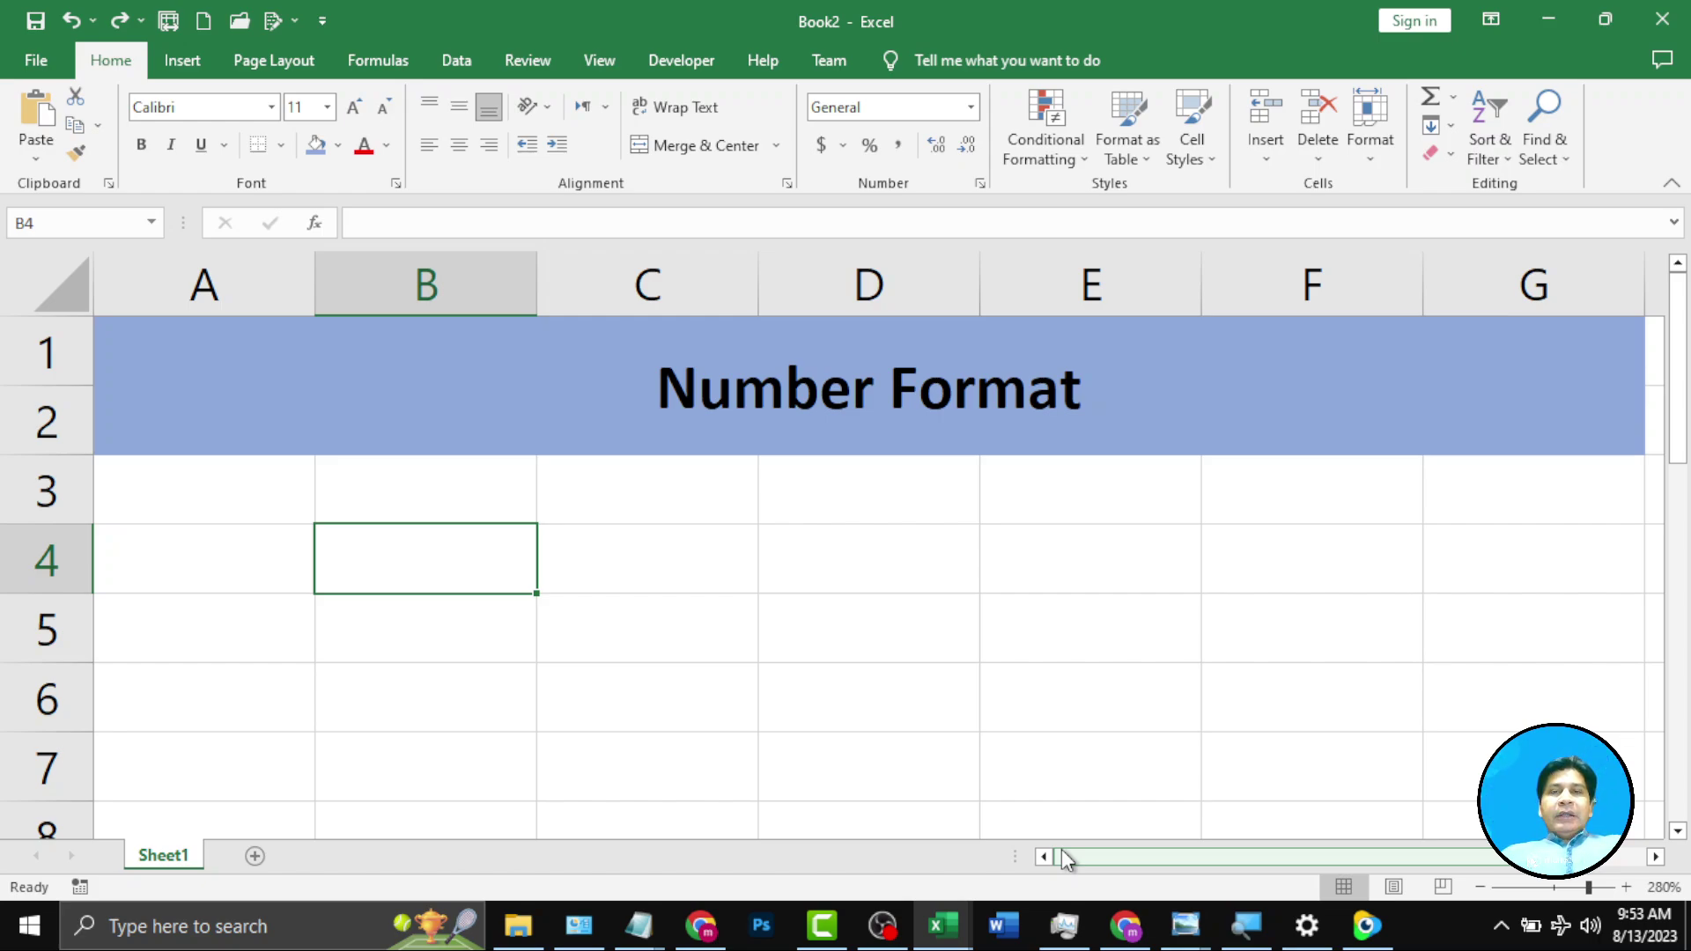
Enter 1234, 4567, -34 and 56 into cells B3 through B6.
key(Up)
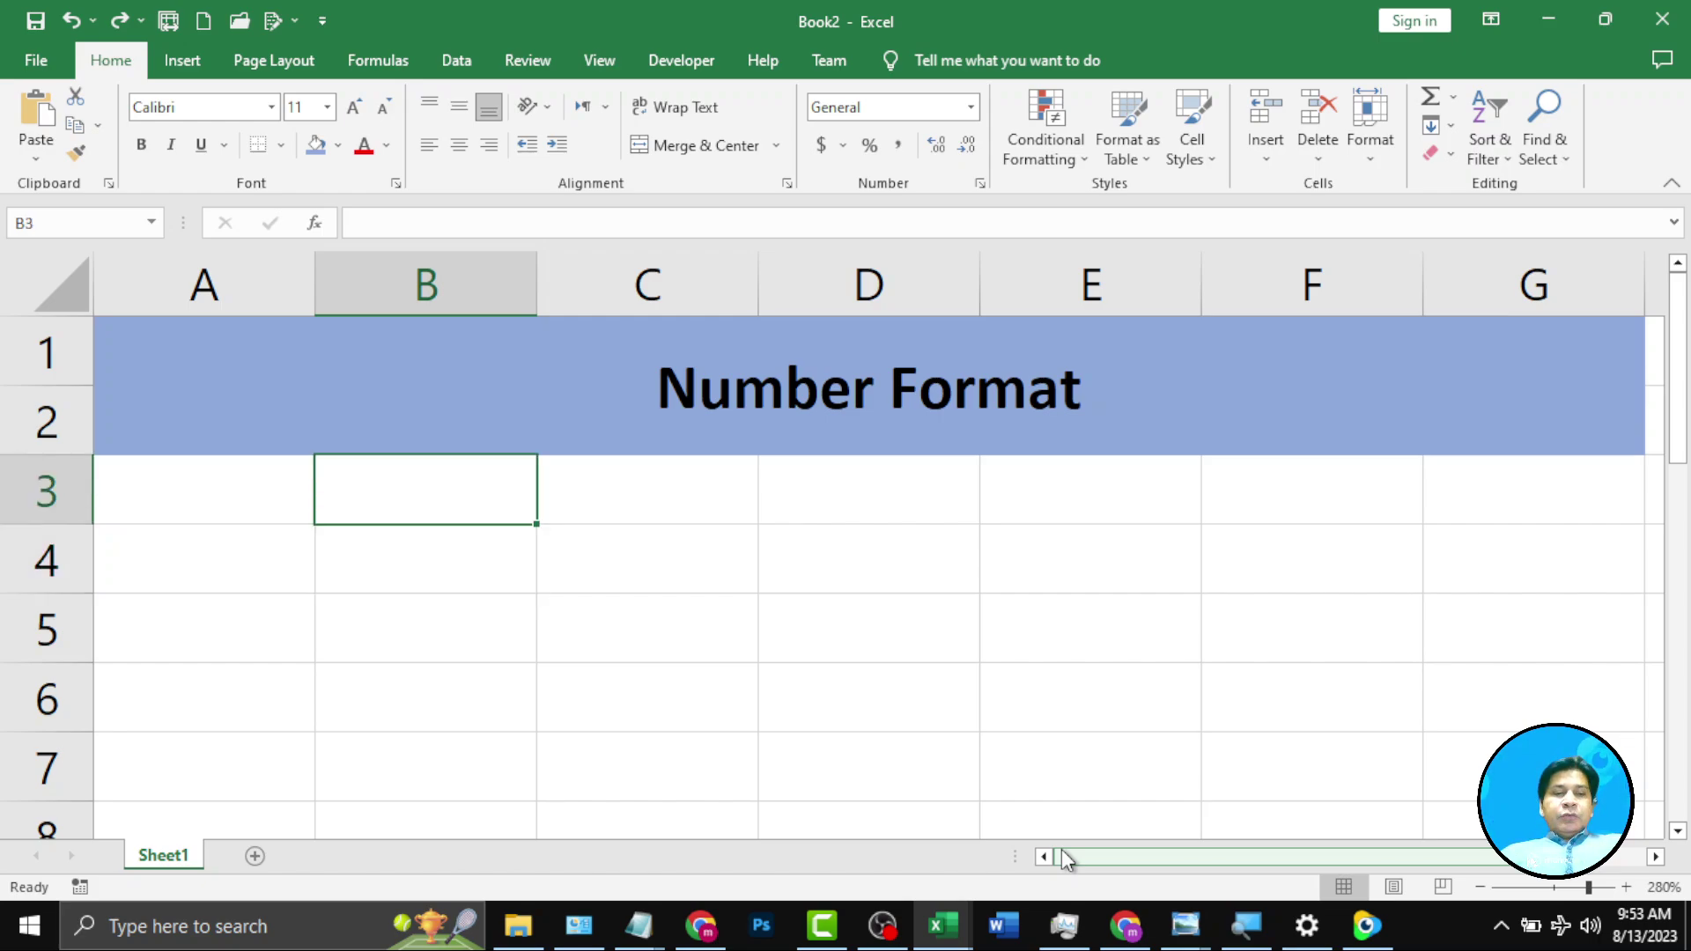
text(1234)
key(Return)
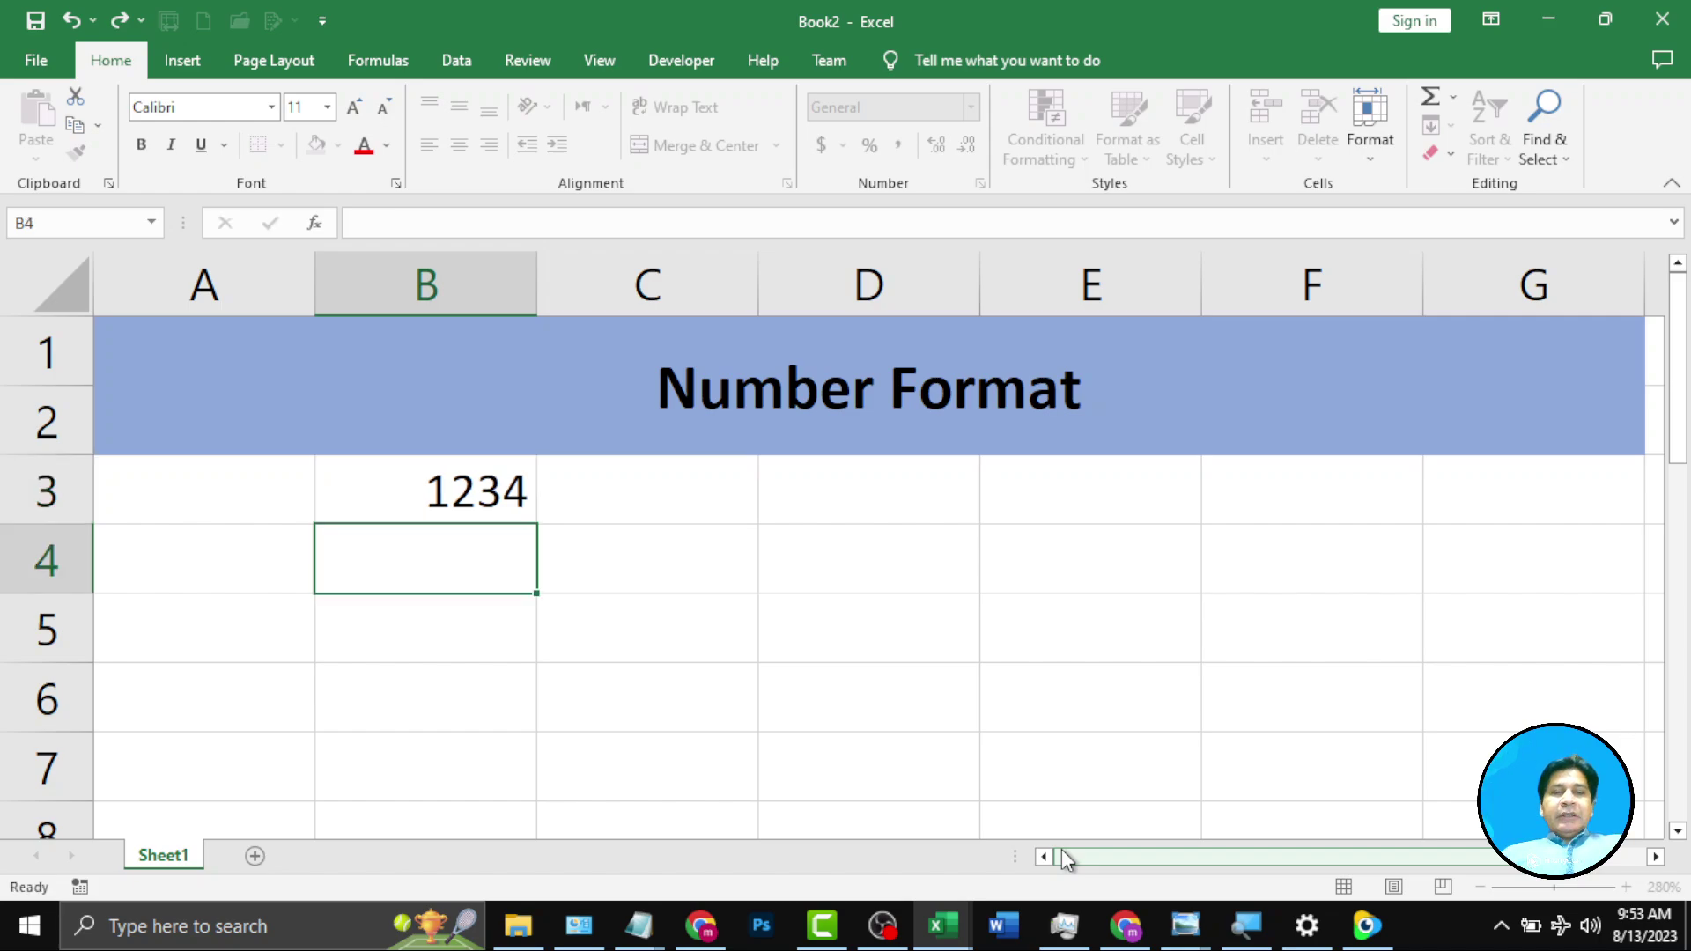
text(4567)
key(Return)
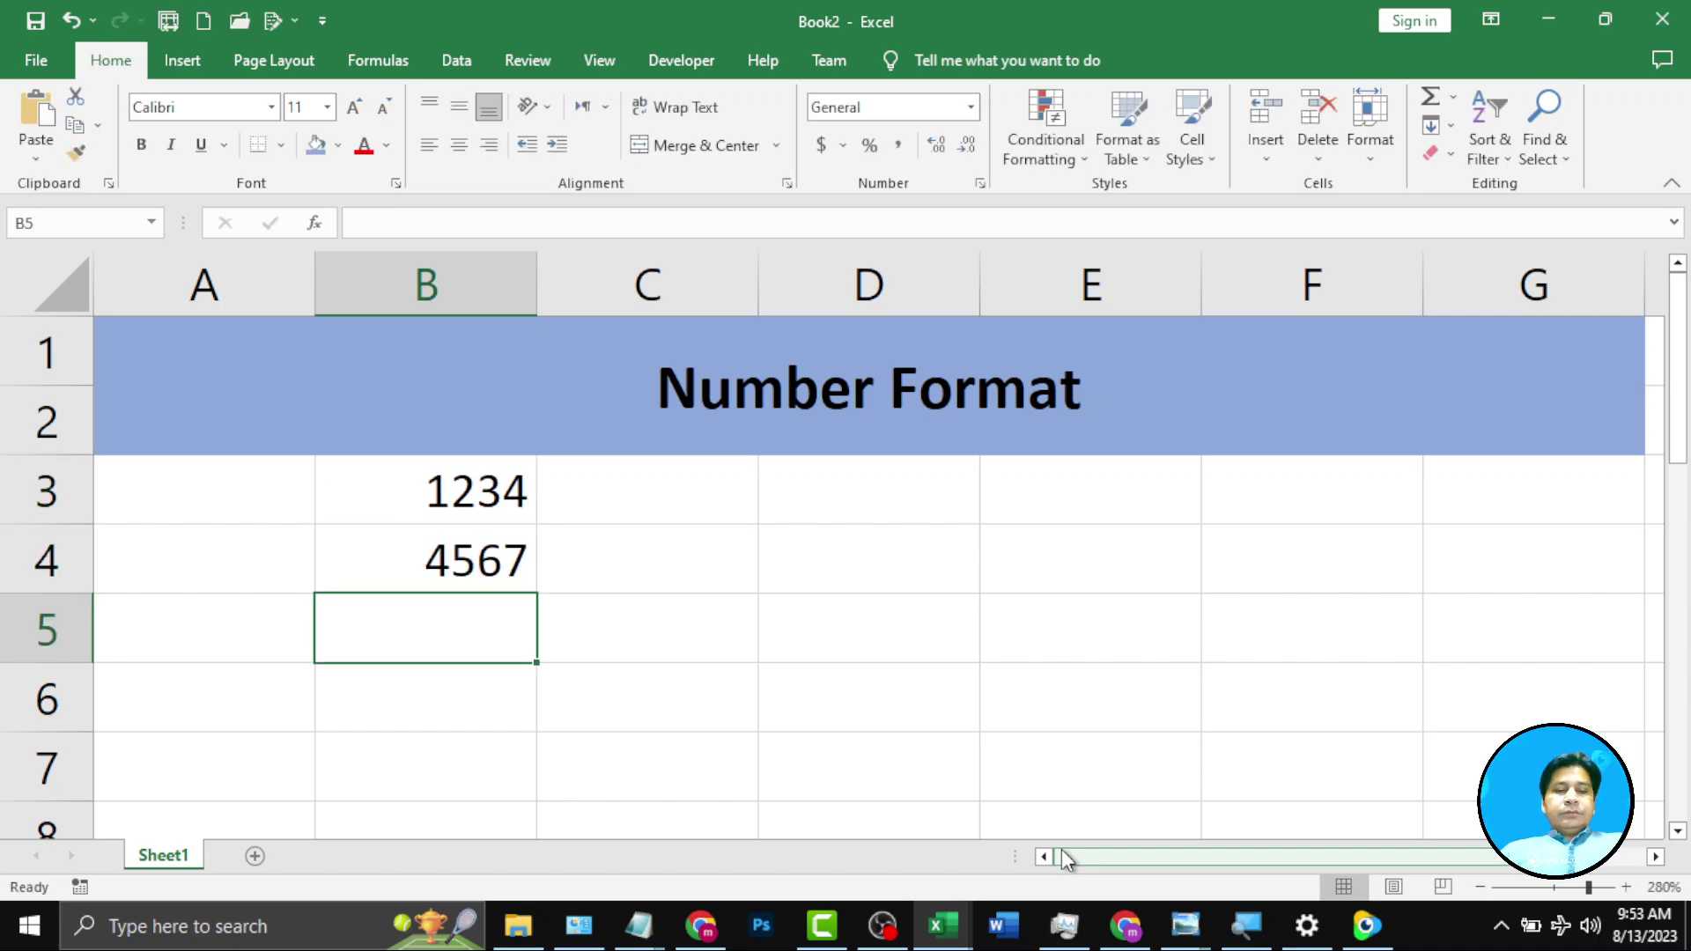
text(-34)
key(Return)
text(5)
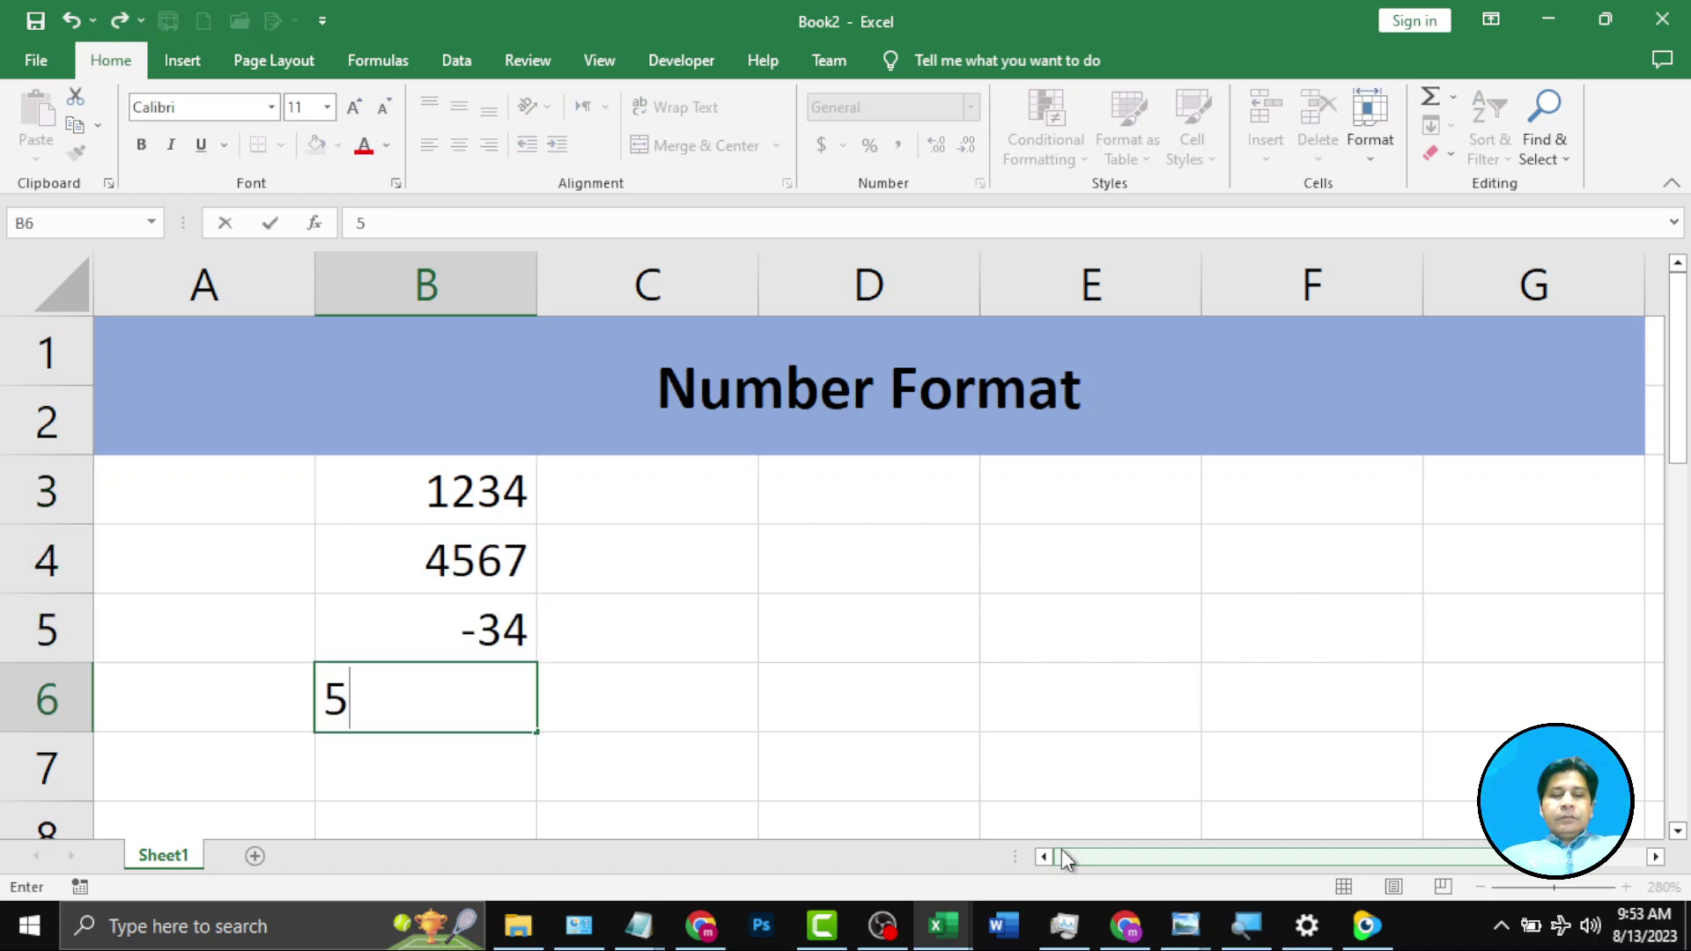
text(6)
key(Return)
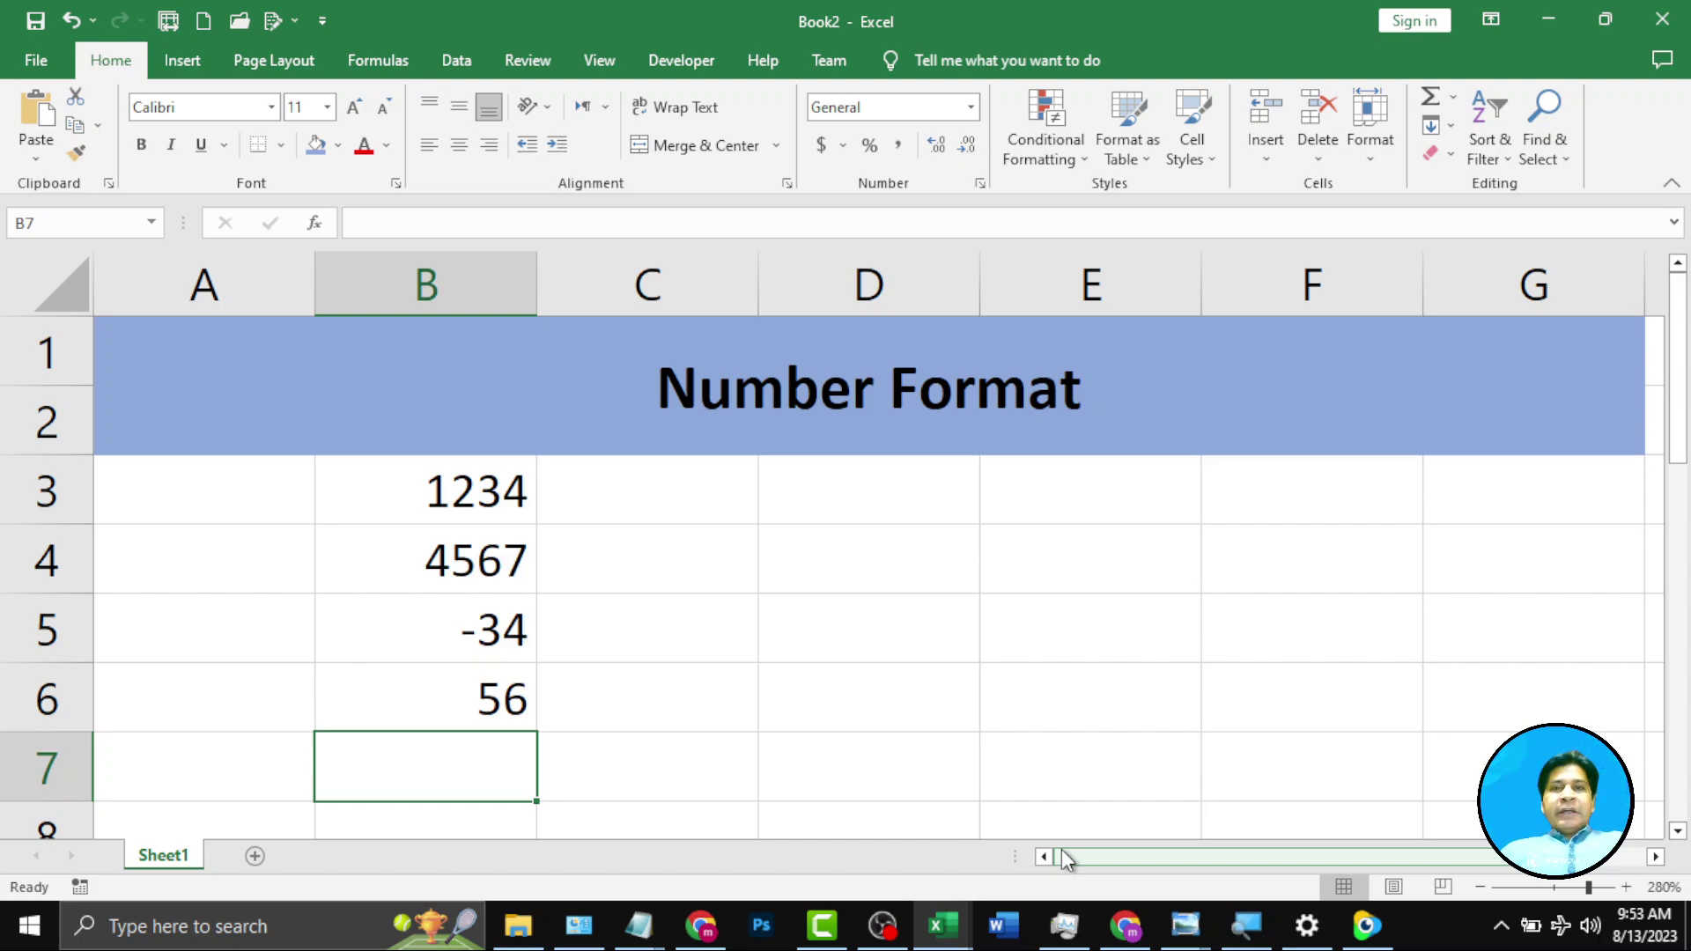
Apply the Number format to B3:B6 so they read 1234.00, 4567.00, -34.00, 56.00.
drag(481, 485, 494, 690)
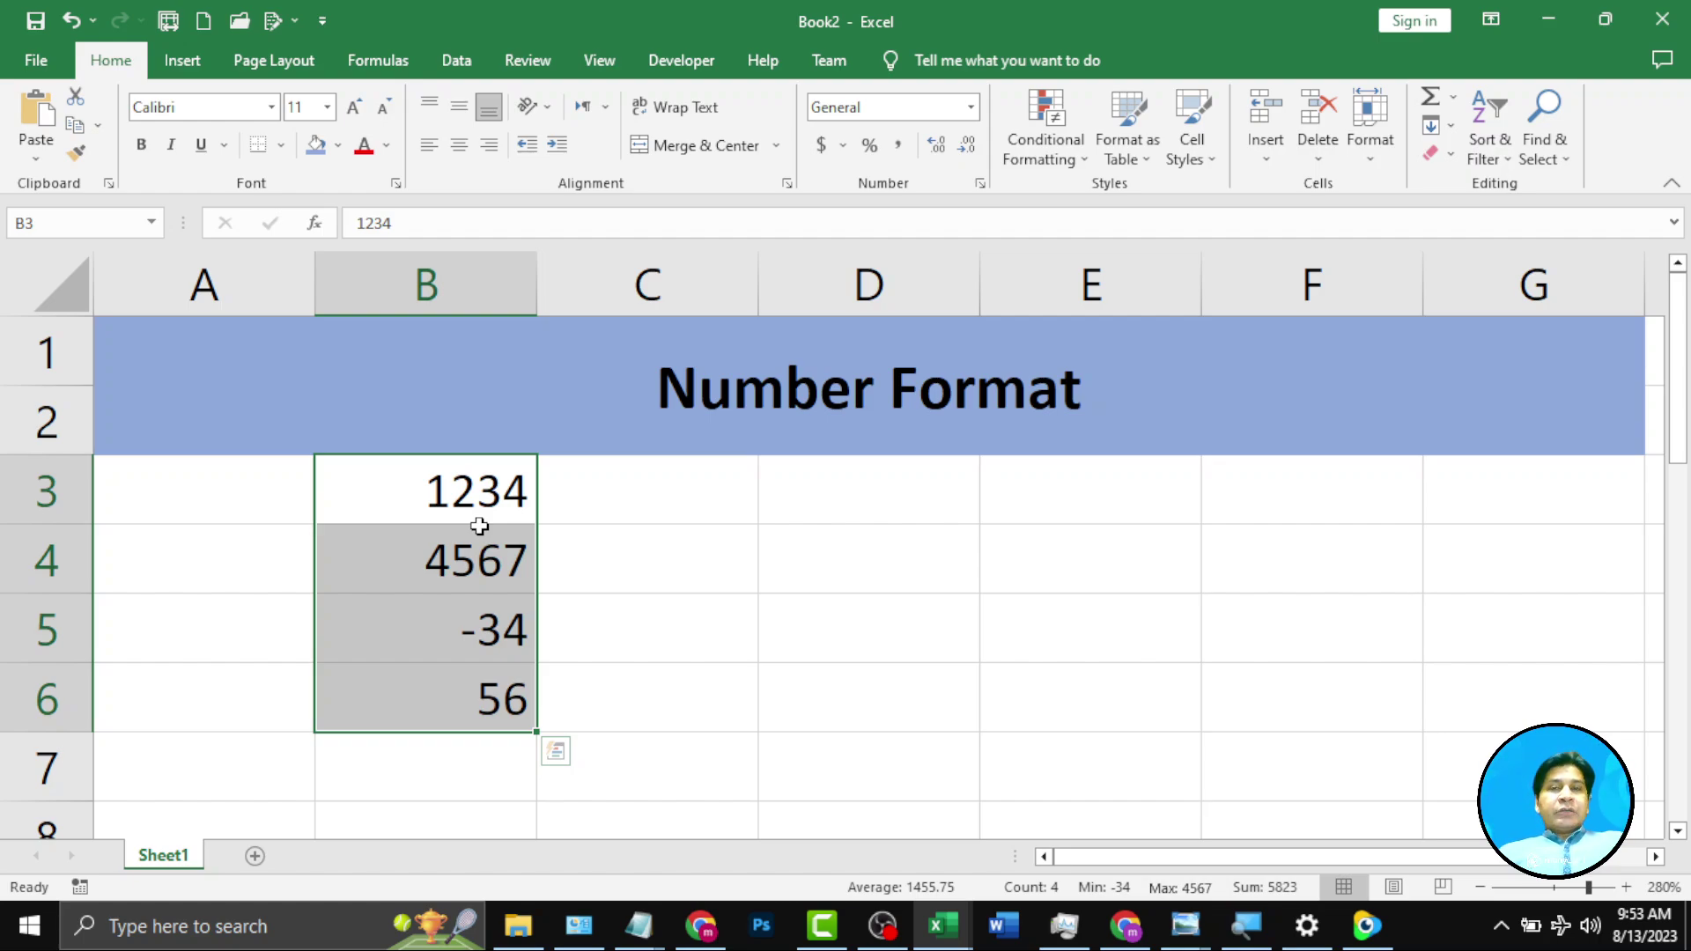
drag(447, 495, 455, 698)
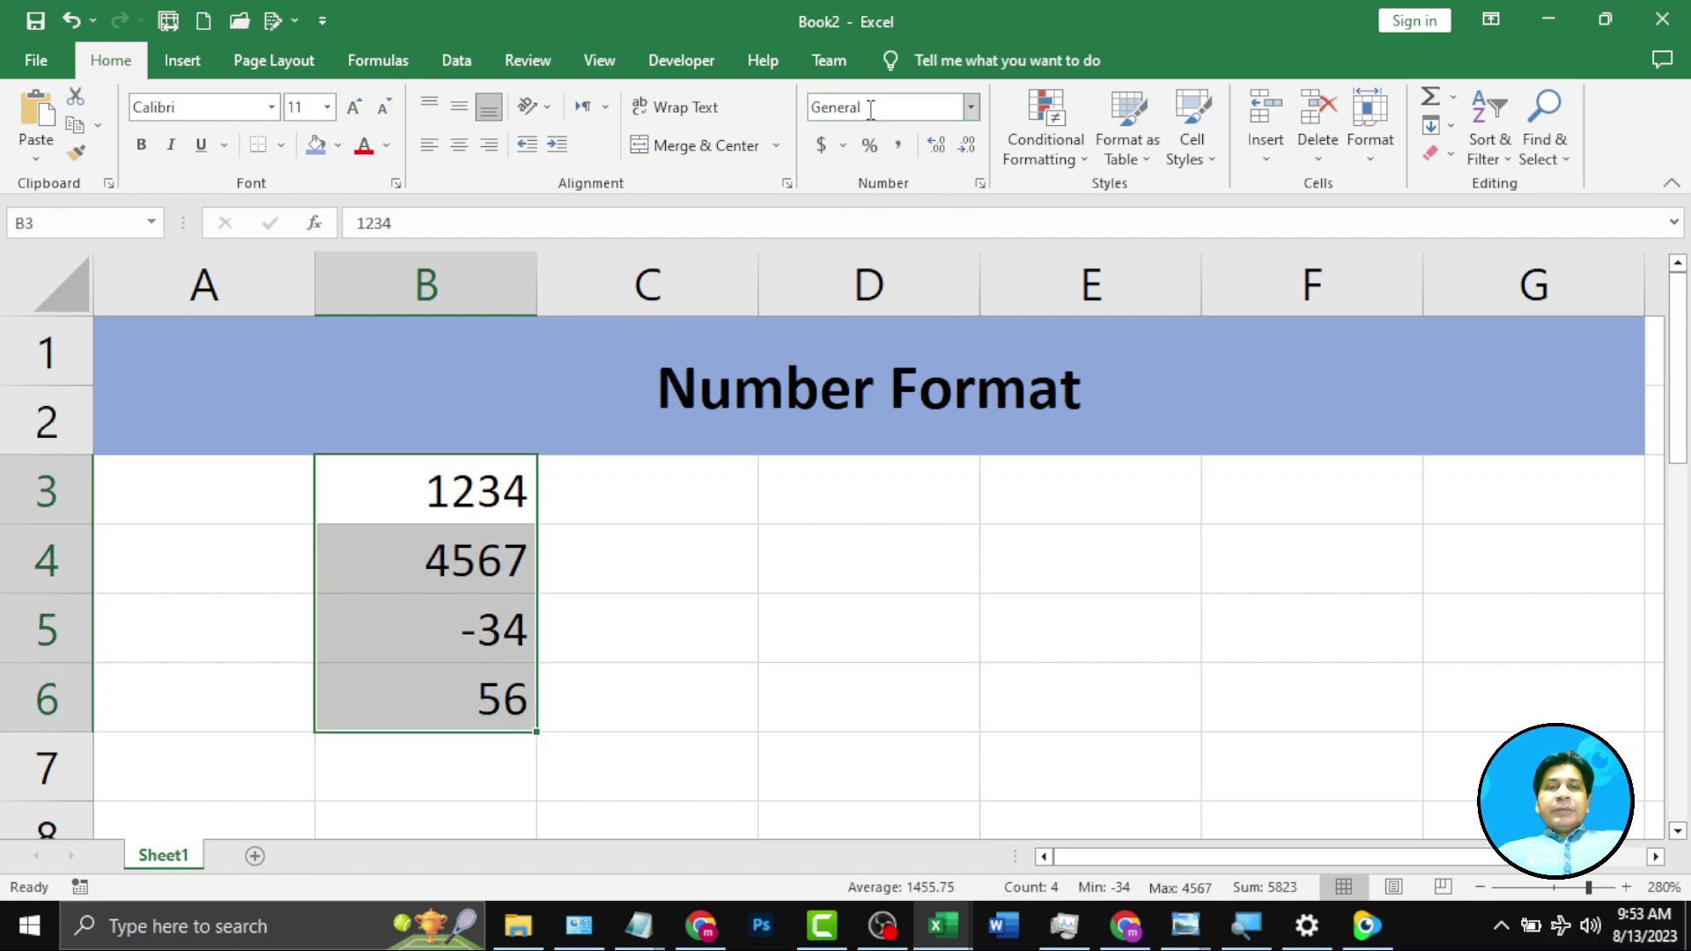
click(972, 108)
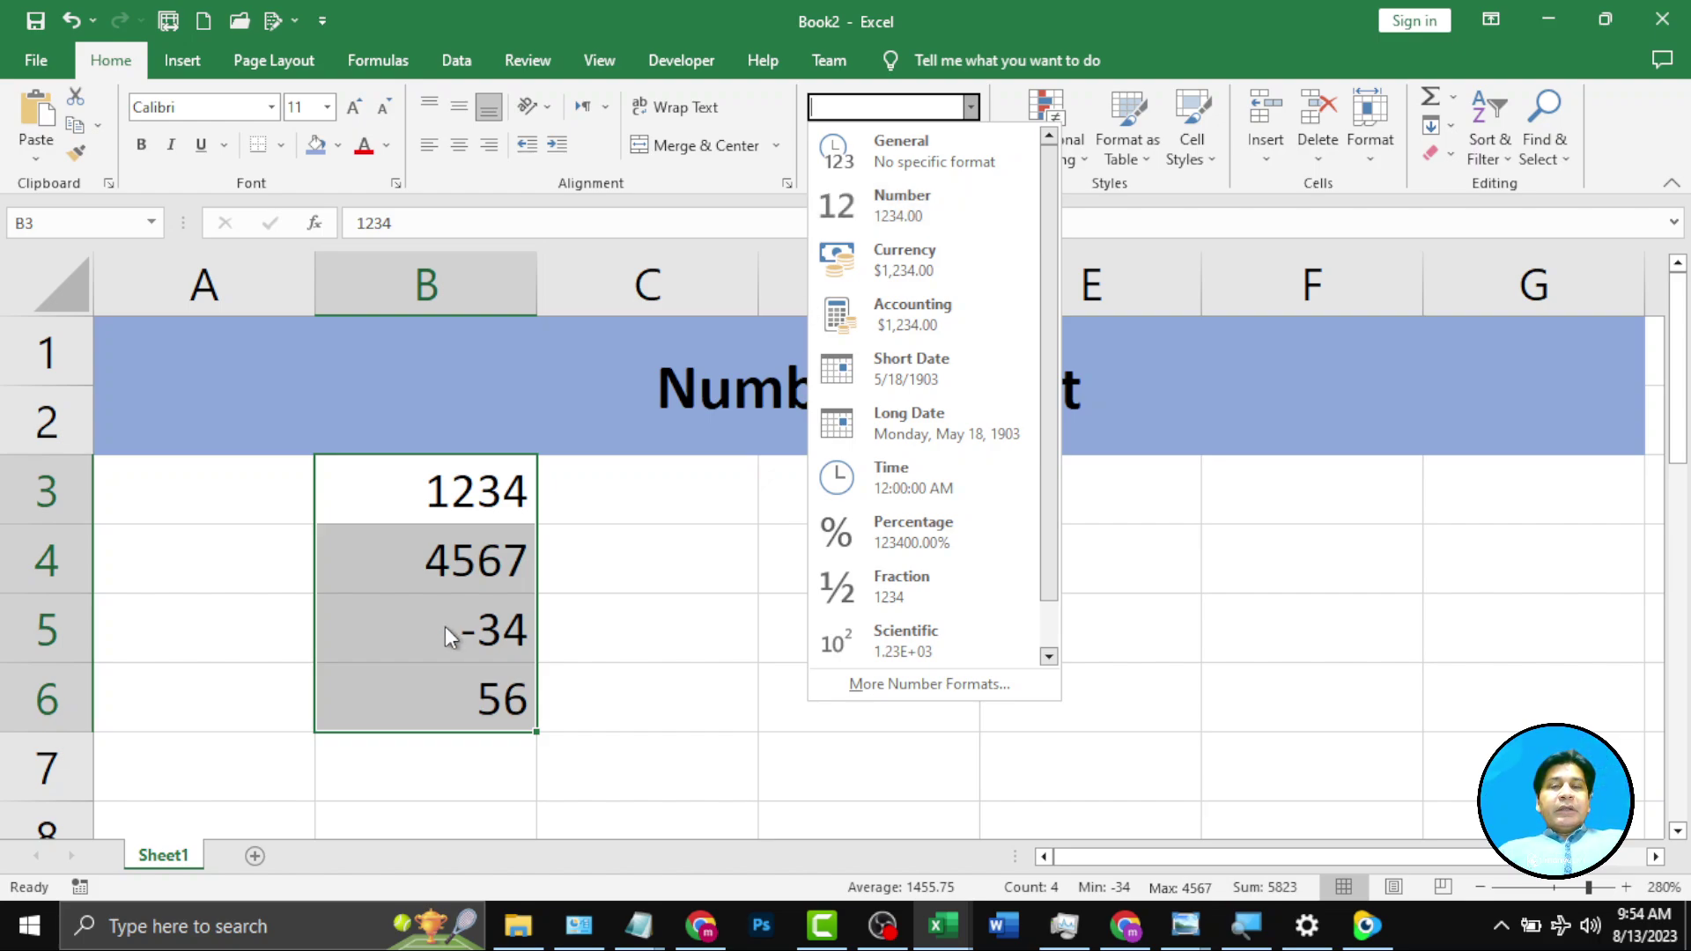
click(933, 204)
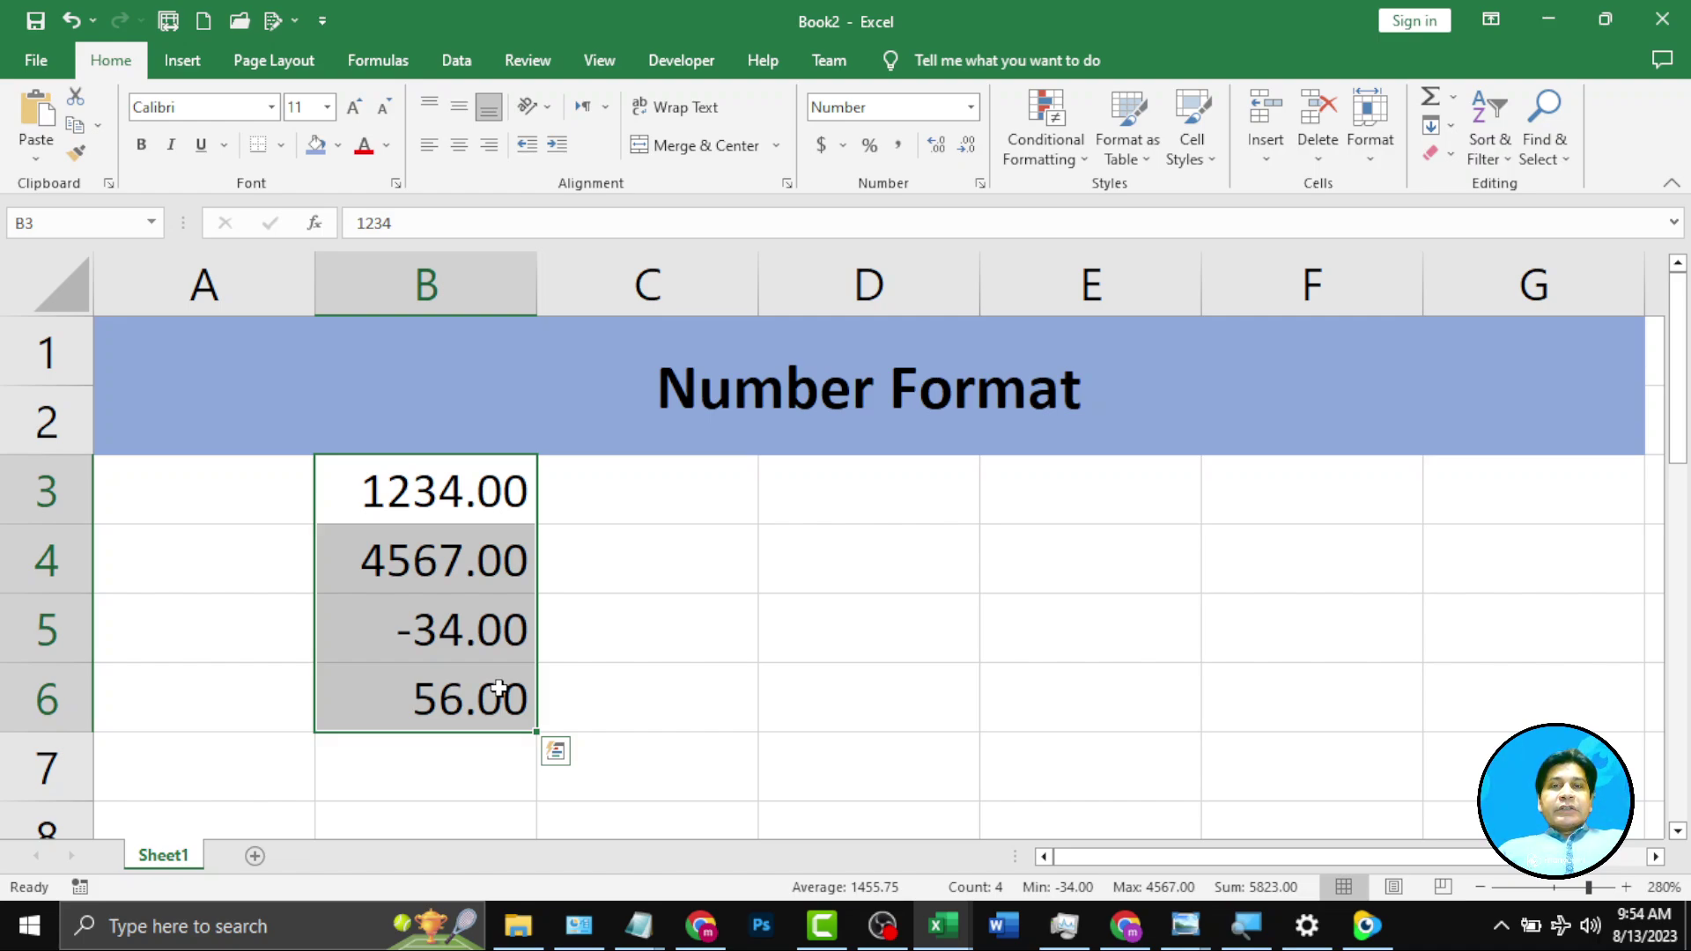
Write the shortcut note 'ctrl + 1' in cell C4.
click(719, 564)
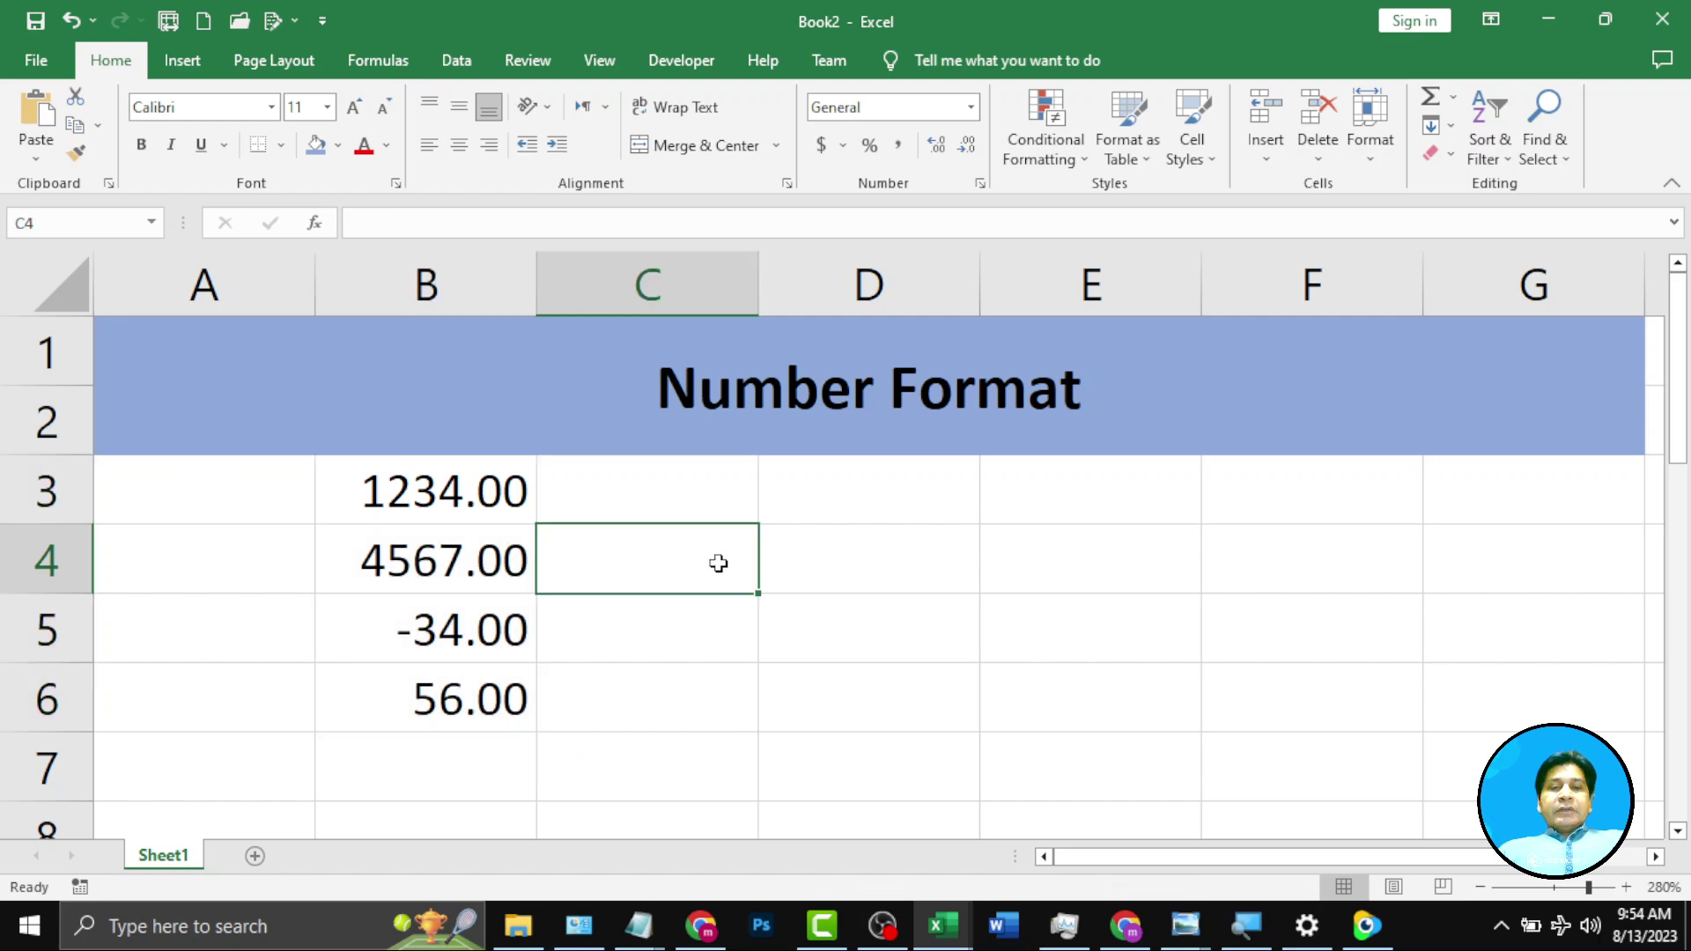
text(ctrl + )
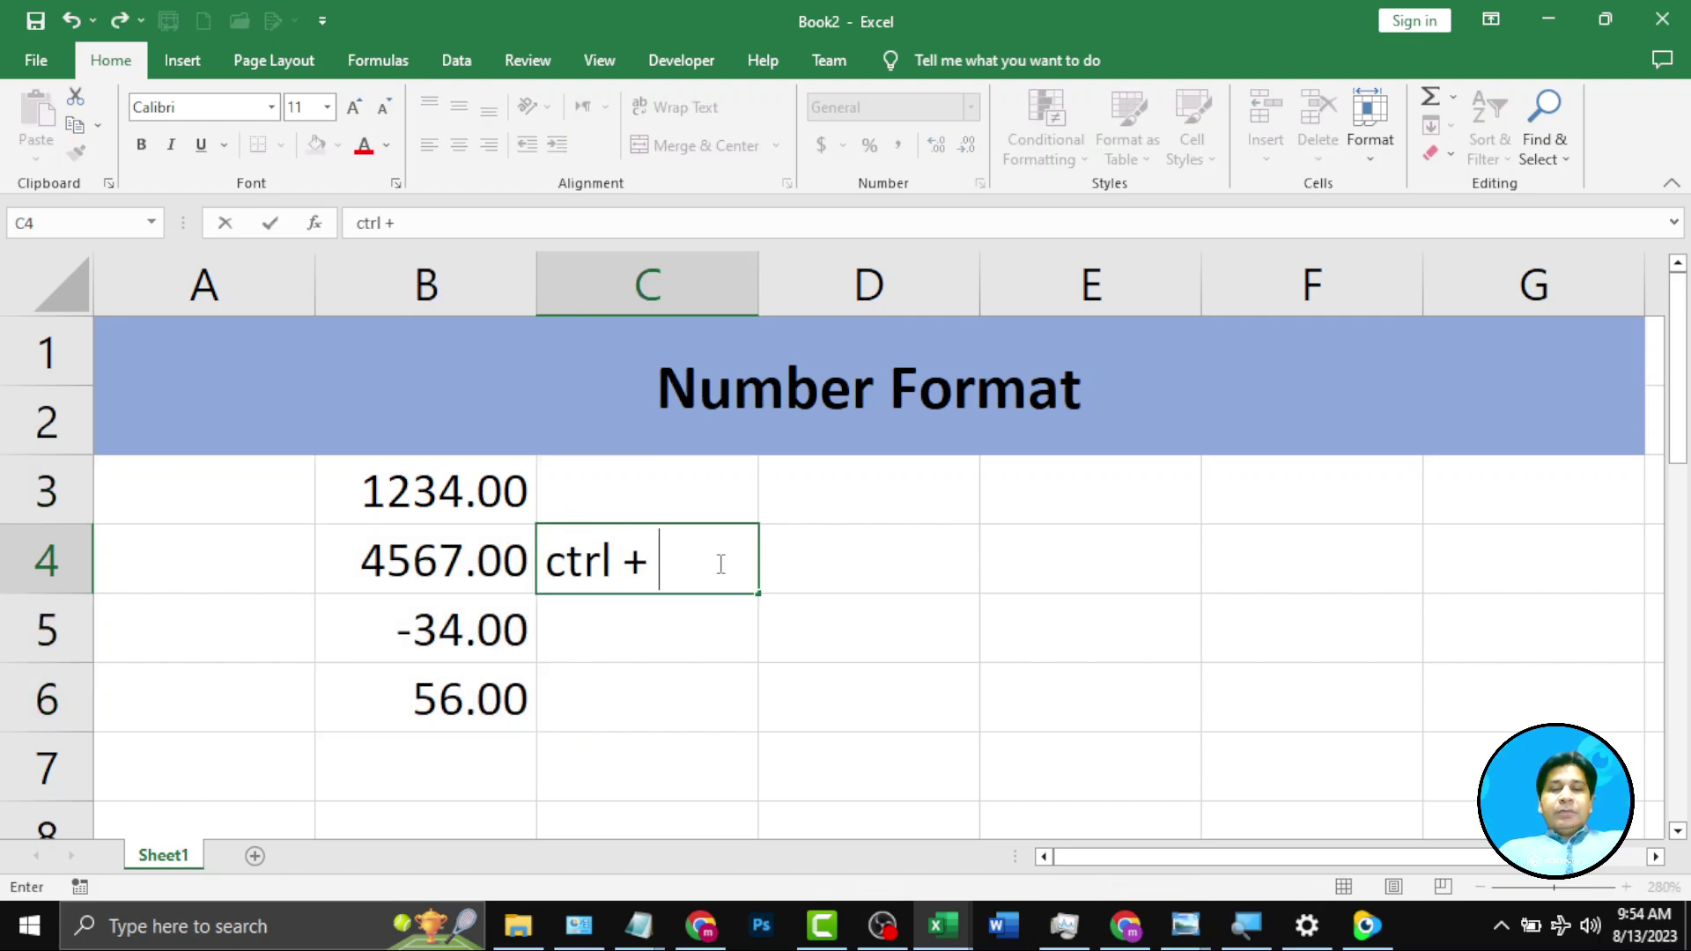
text(1)
key(Return)
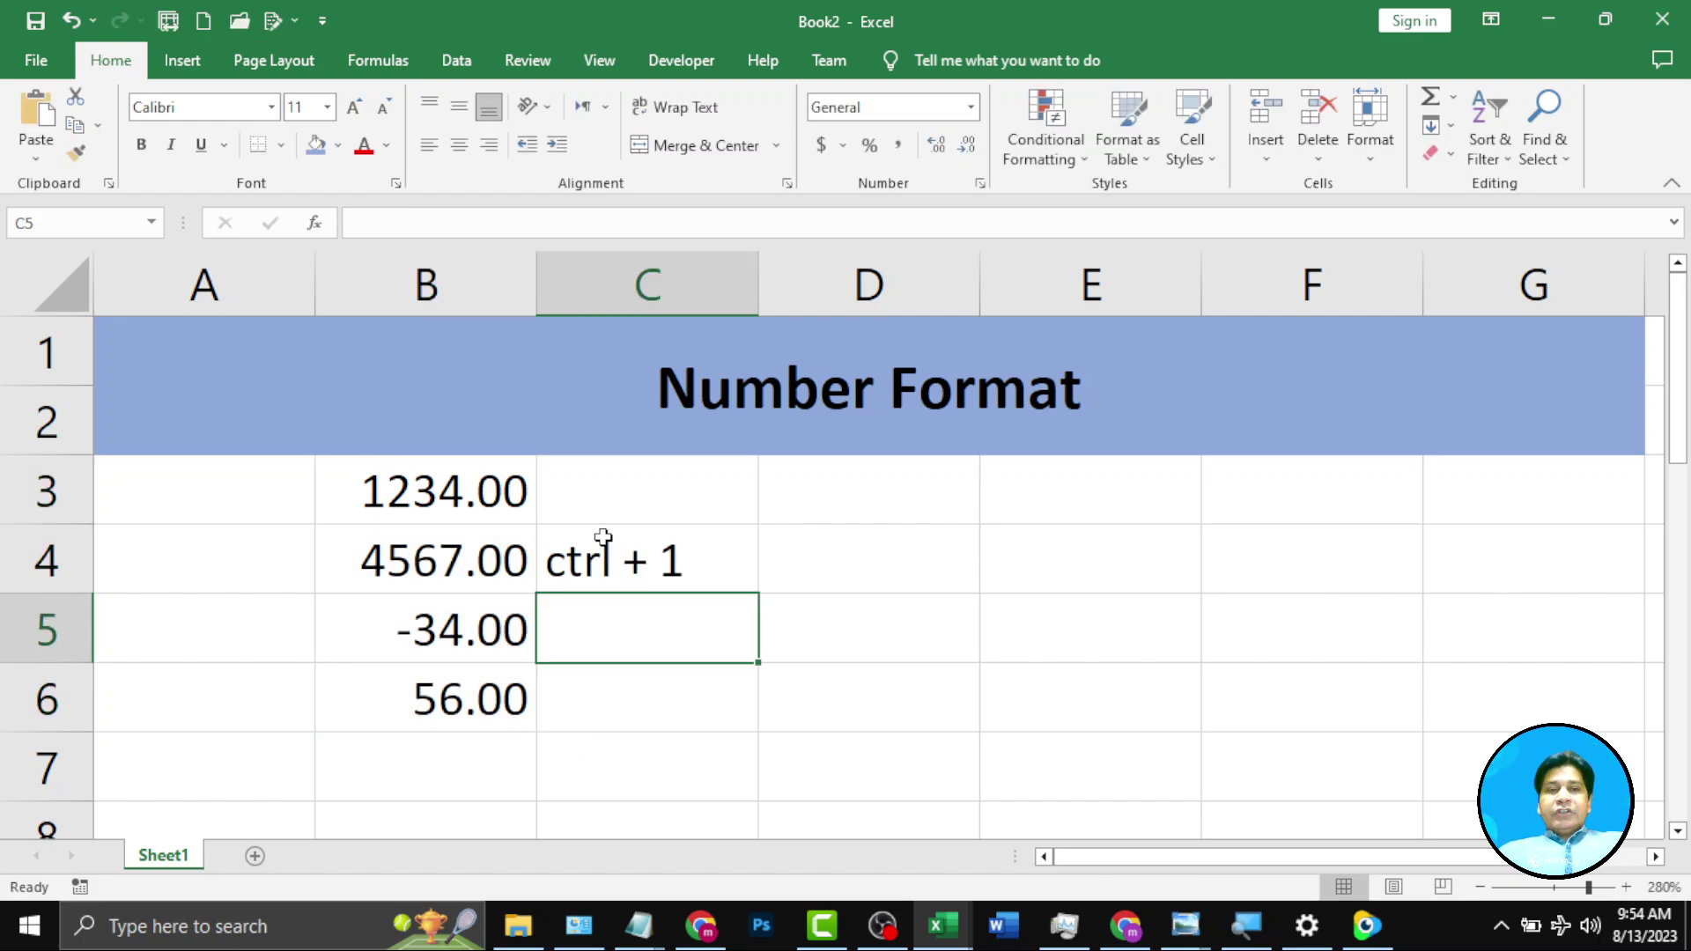
Open Format Cells for B3:B6 with Ctrl+1 and move the dialog aside.
drag(489, 495, 464, 666)
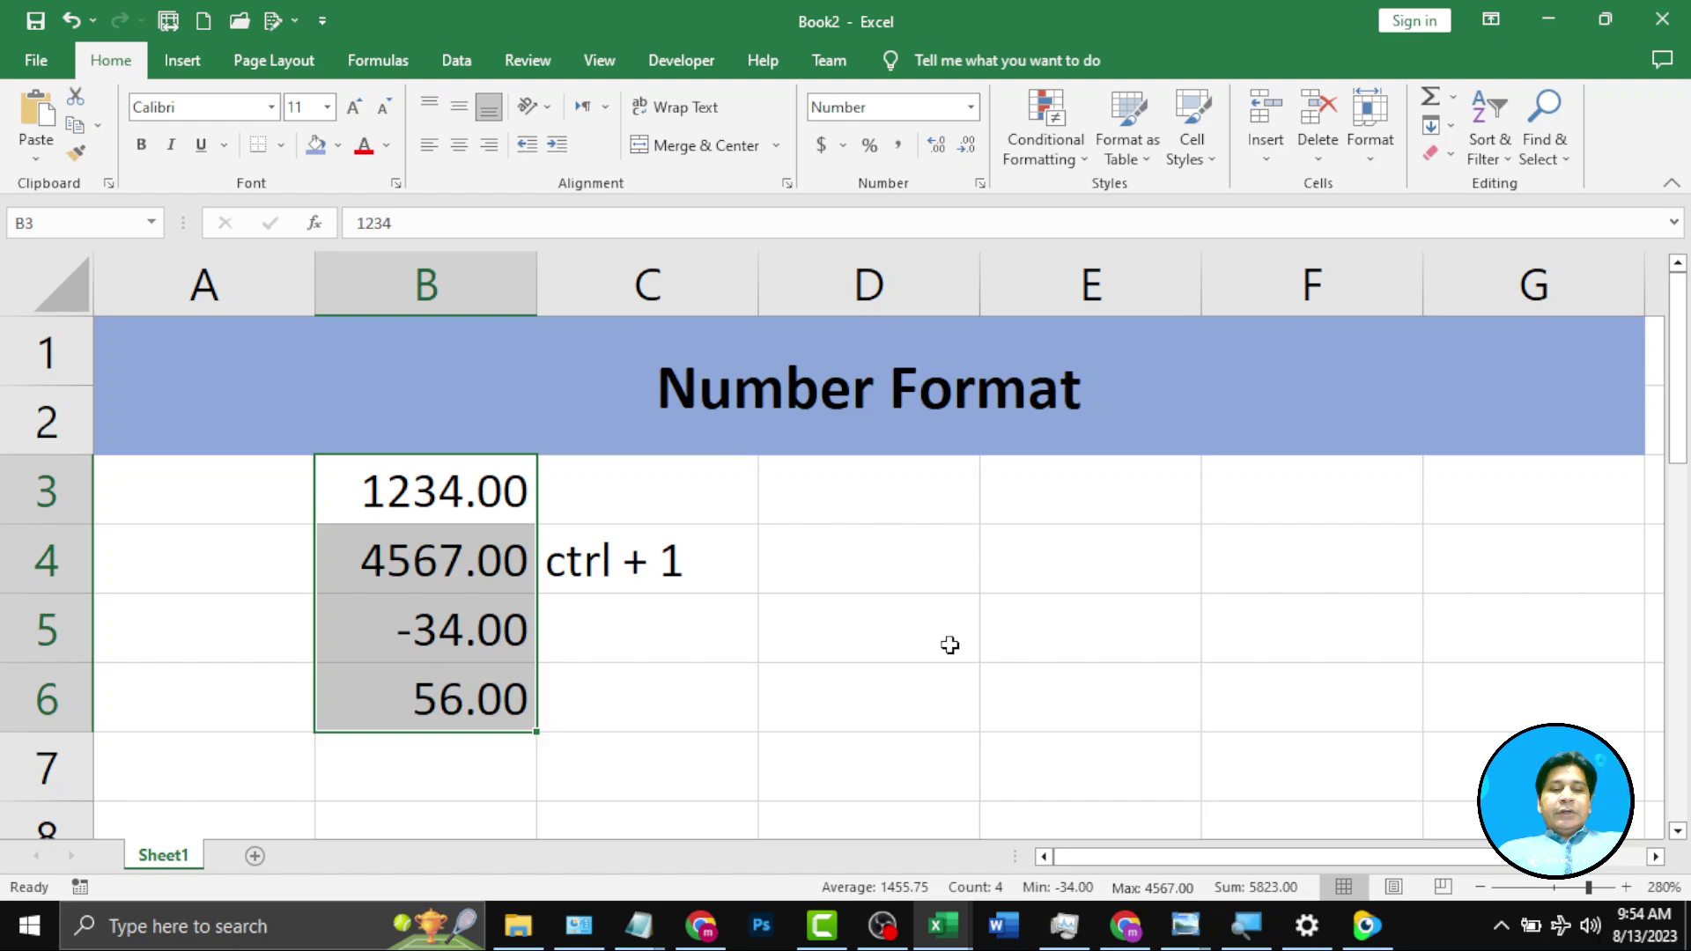
key(ctrl+1)
drag(516, 180, 808, 145)
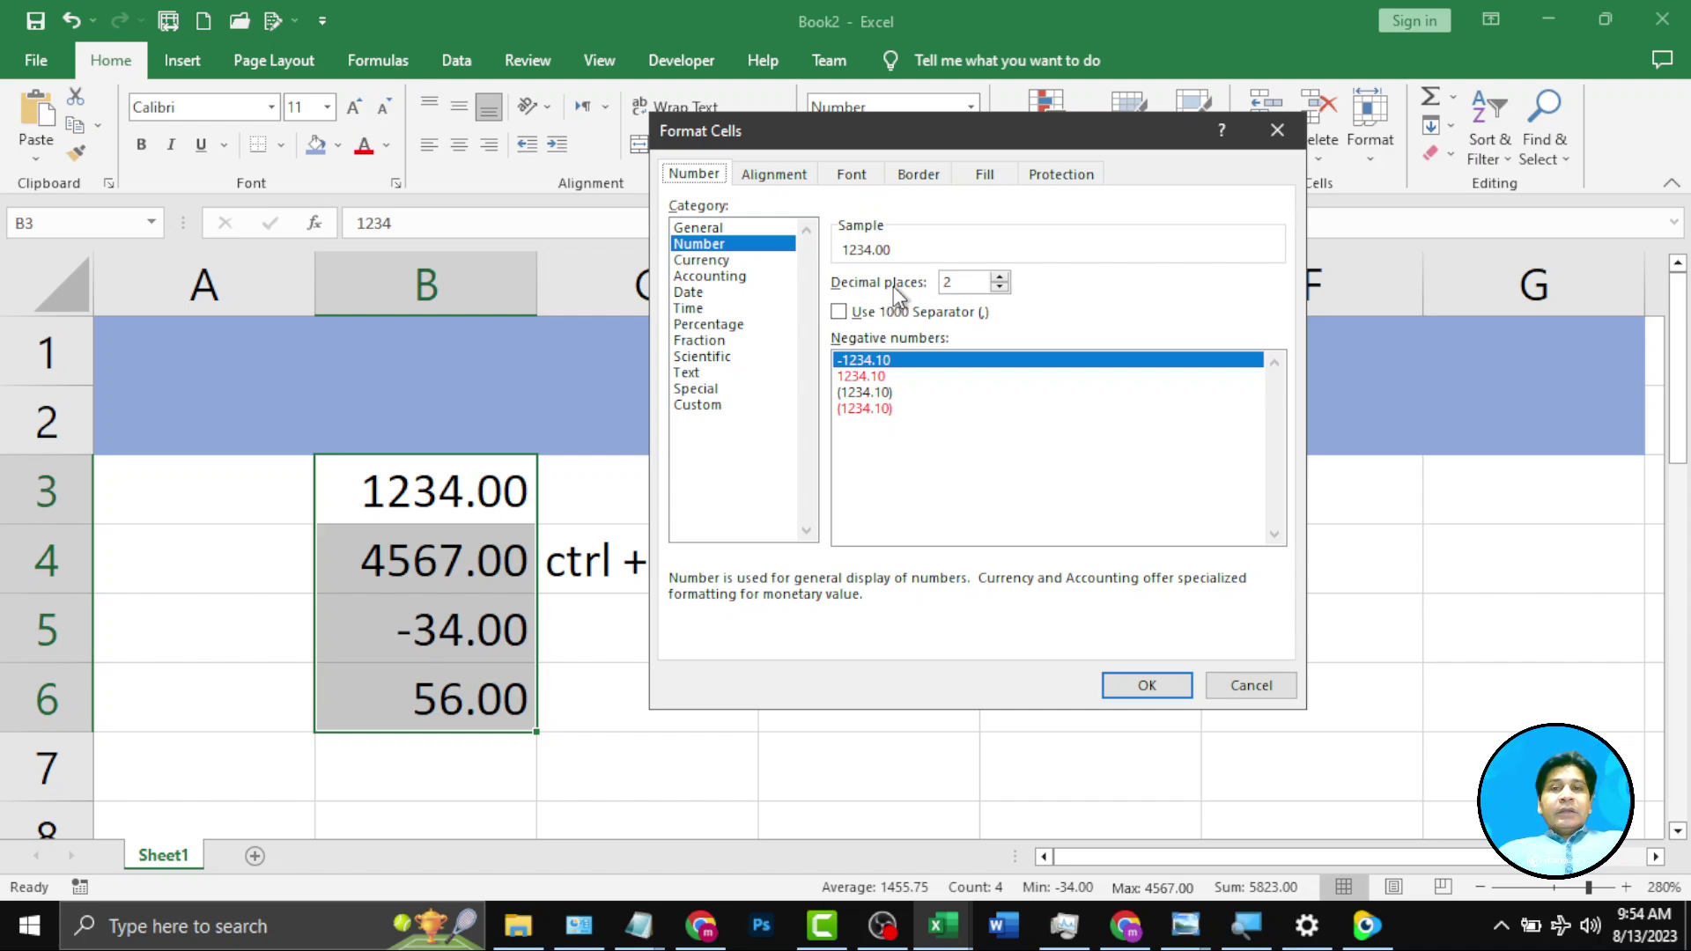
Set B3:B6 to one decimal place, then to three decimals (1234.000).
click(1000, 287)
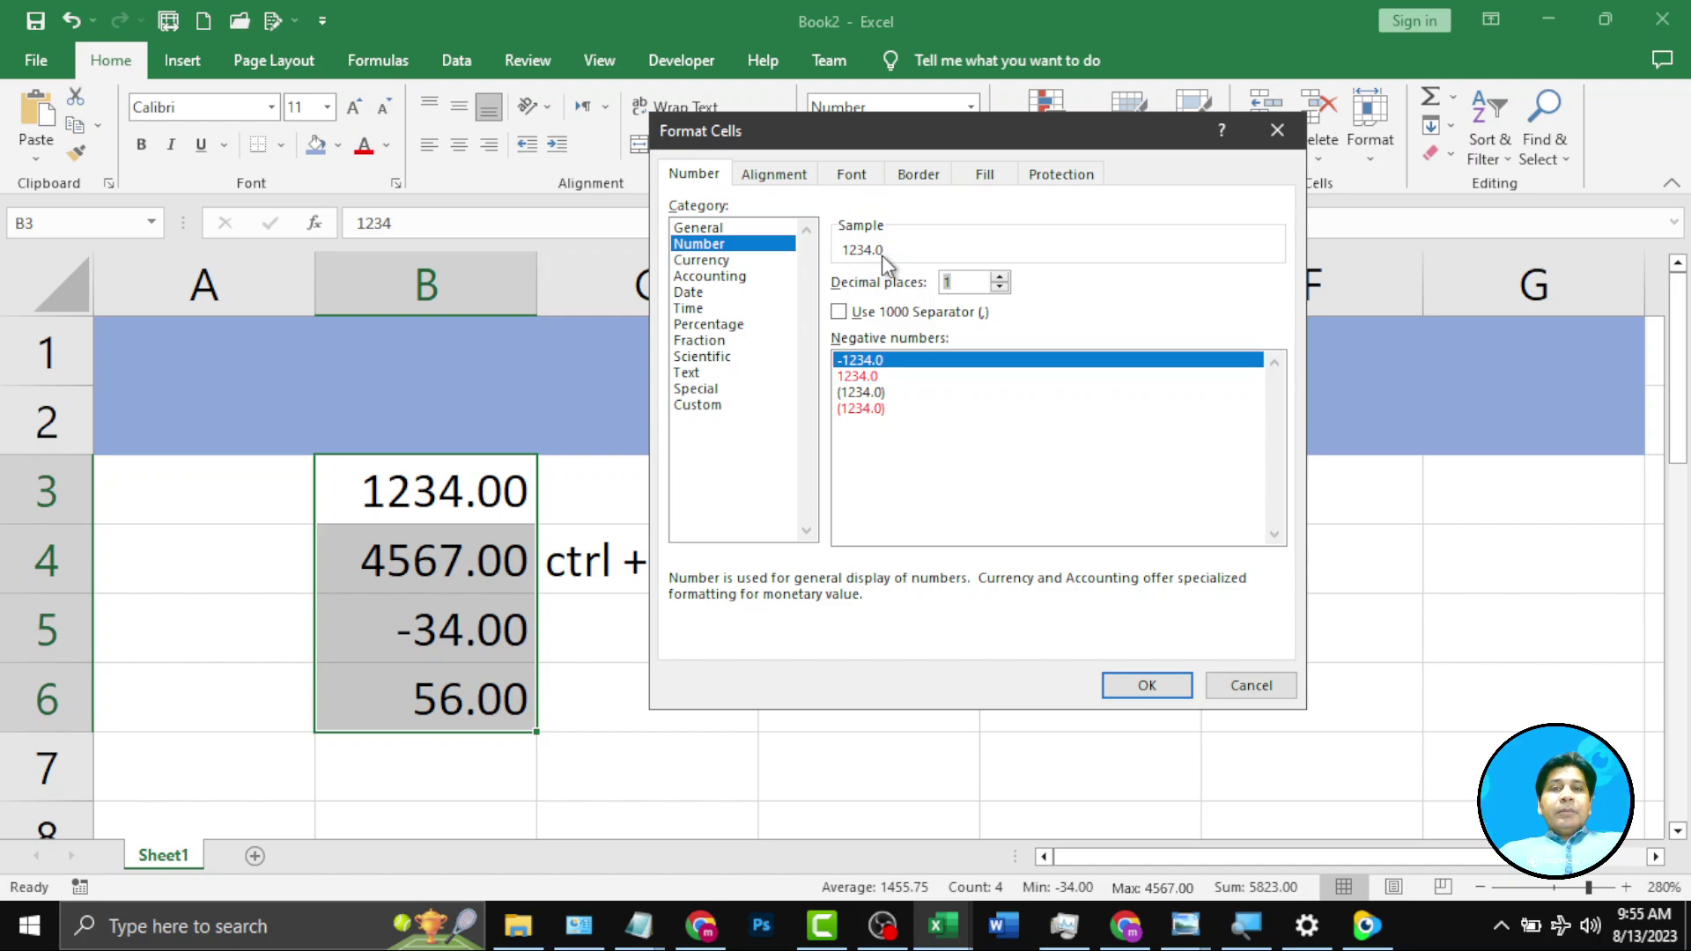
click(1145, 686)
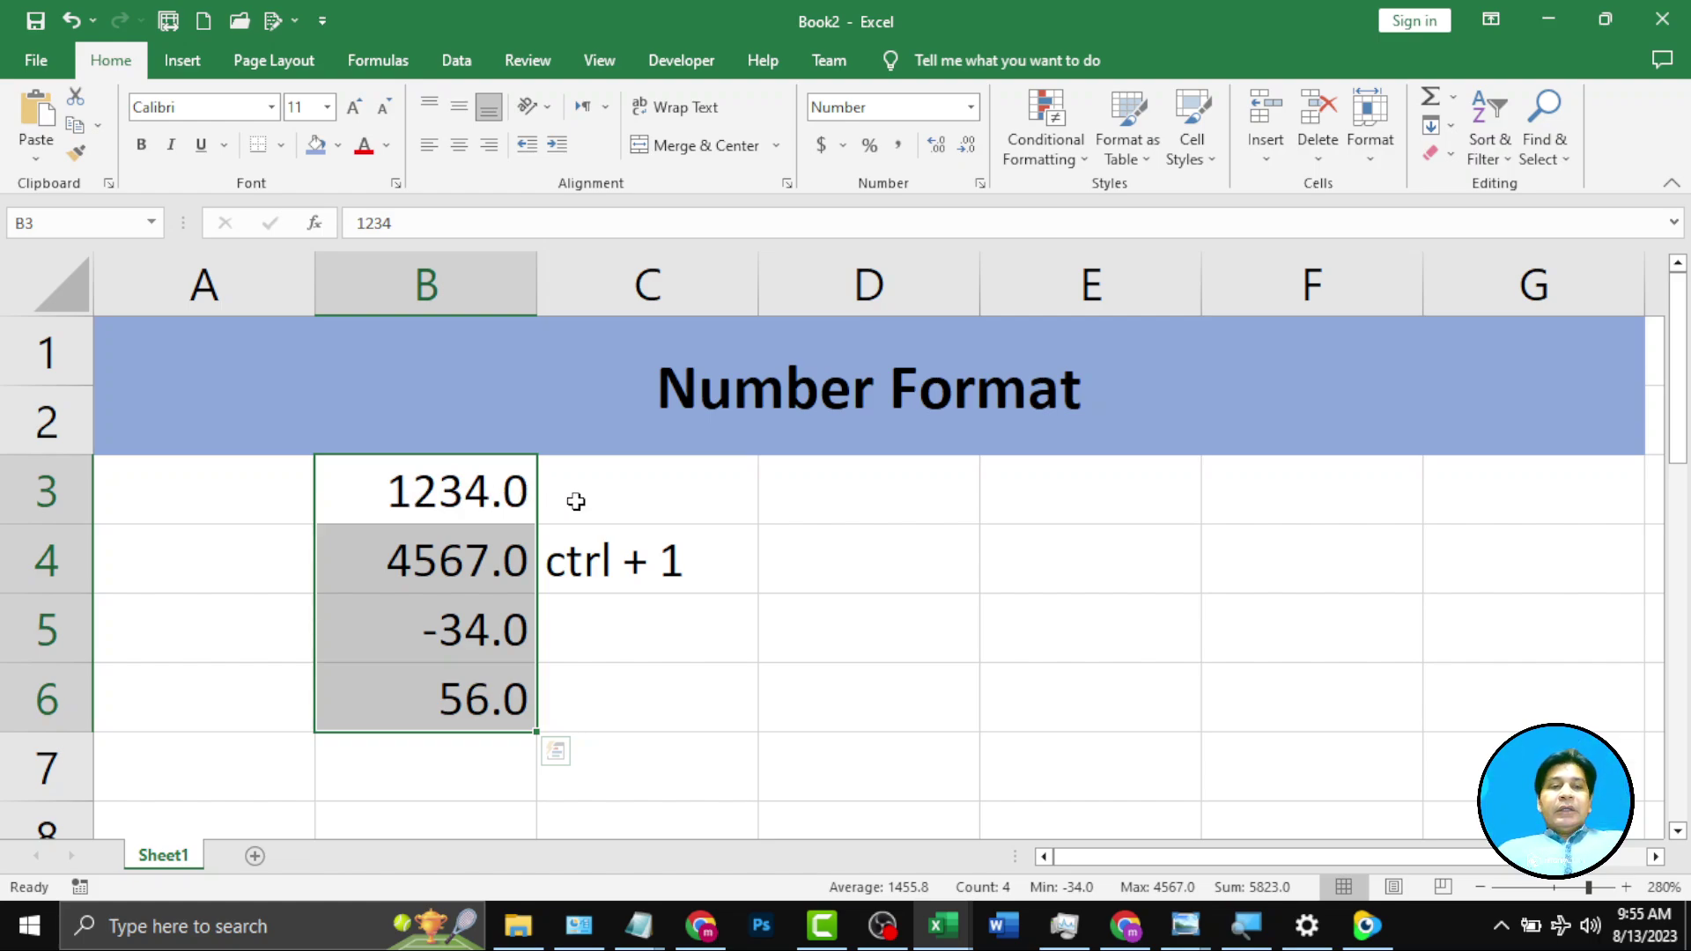
key(ctrl+1)
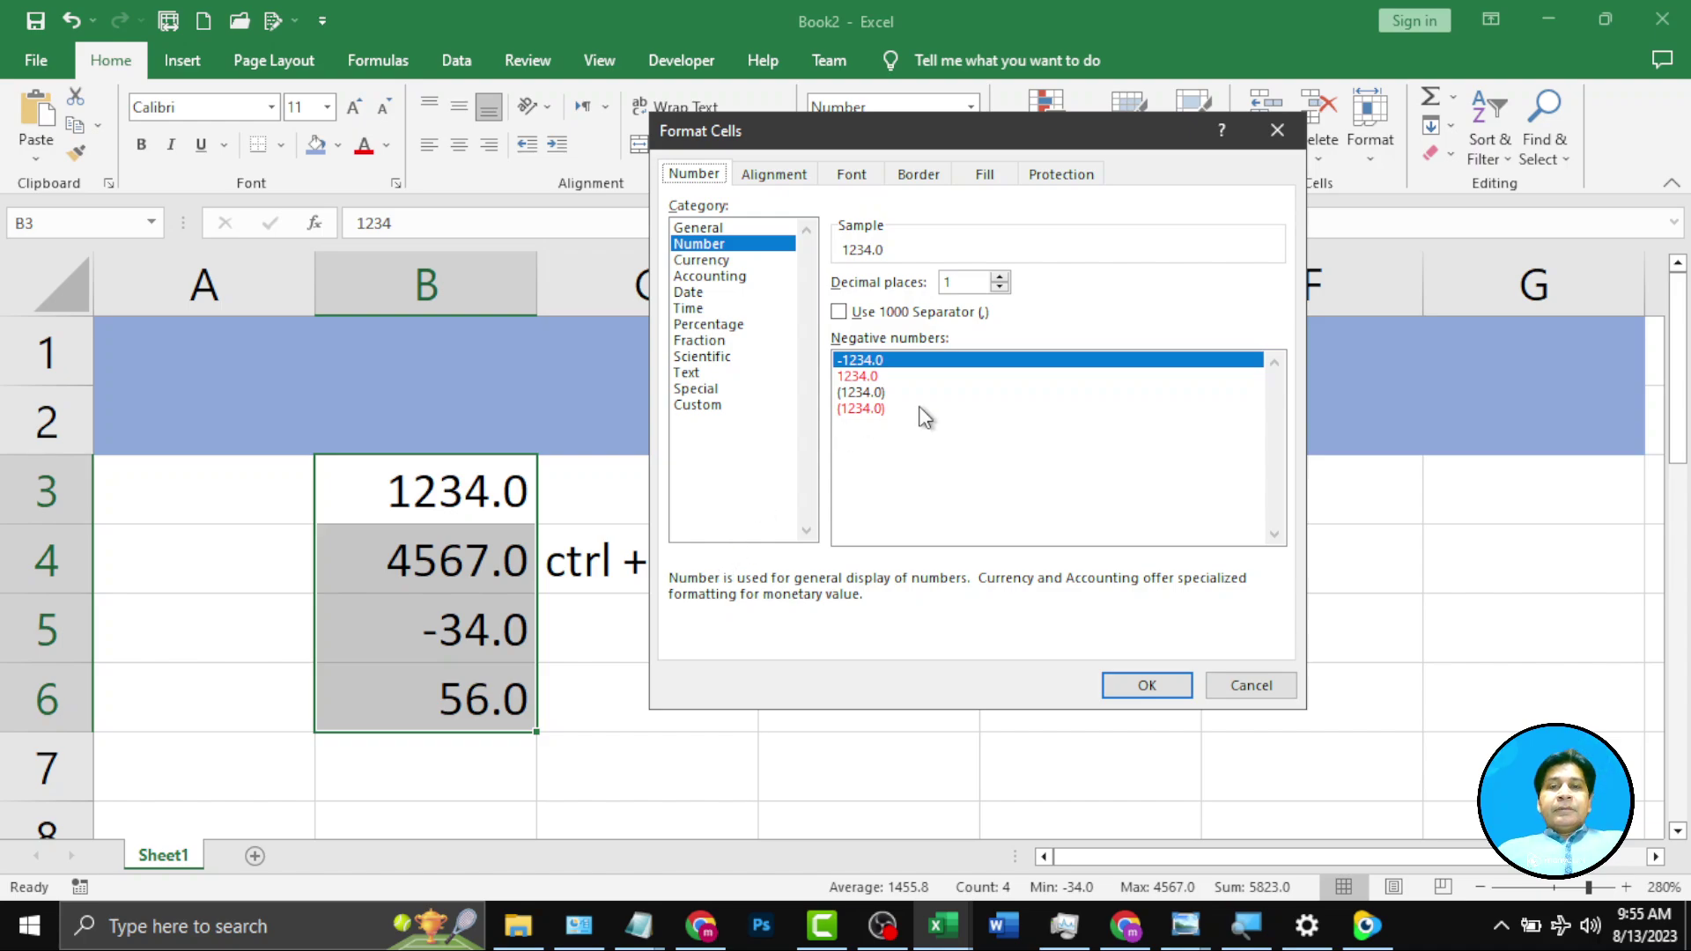
click(1000, 278)
click(1000, 277)
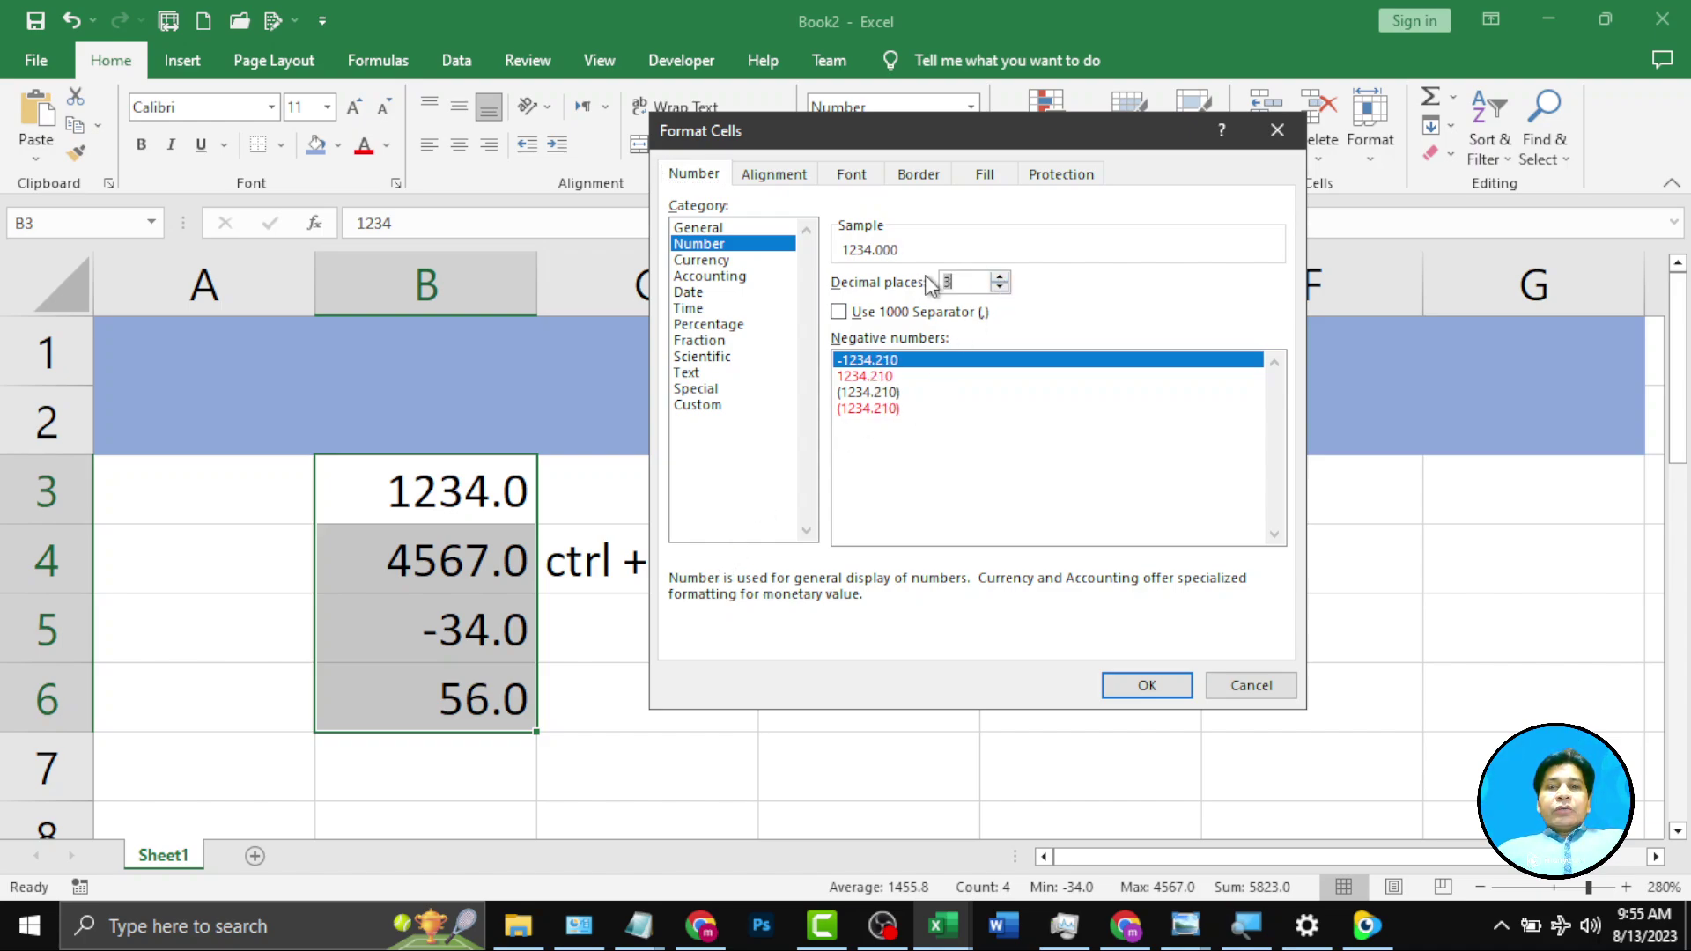
click(1147, 685)
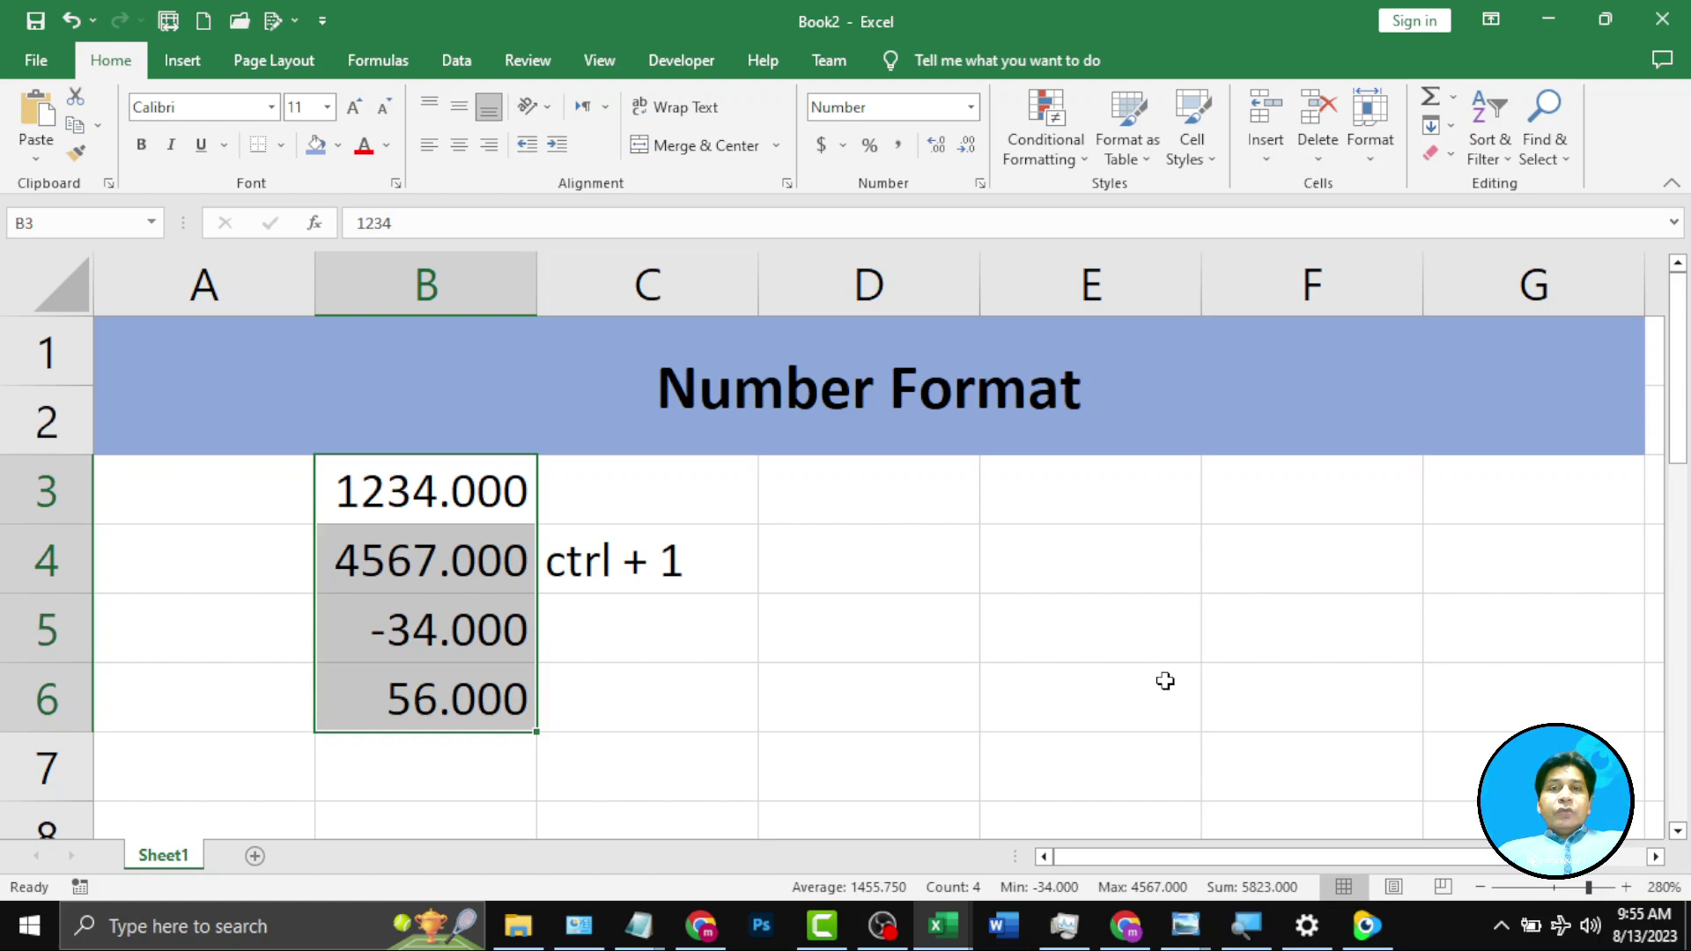
Format B3:B6 with two decimals and a thousands separator, e.g. 1,234.00.
key(ctrl+1)
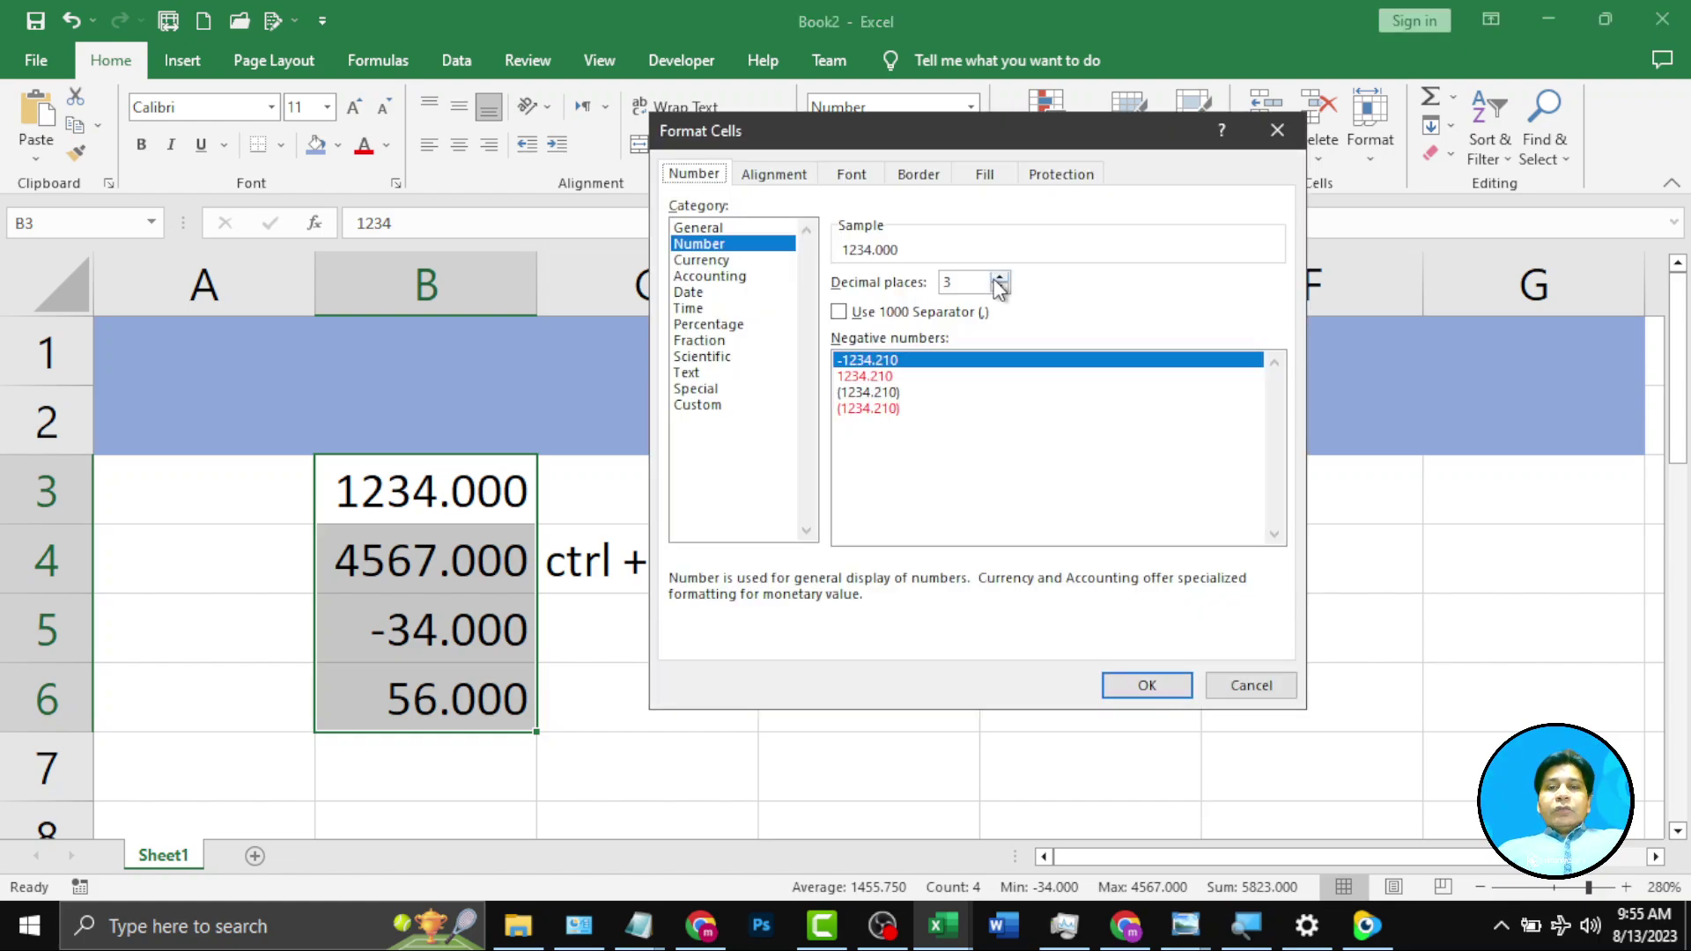
click(999, 288)
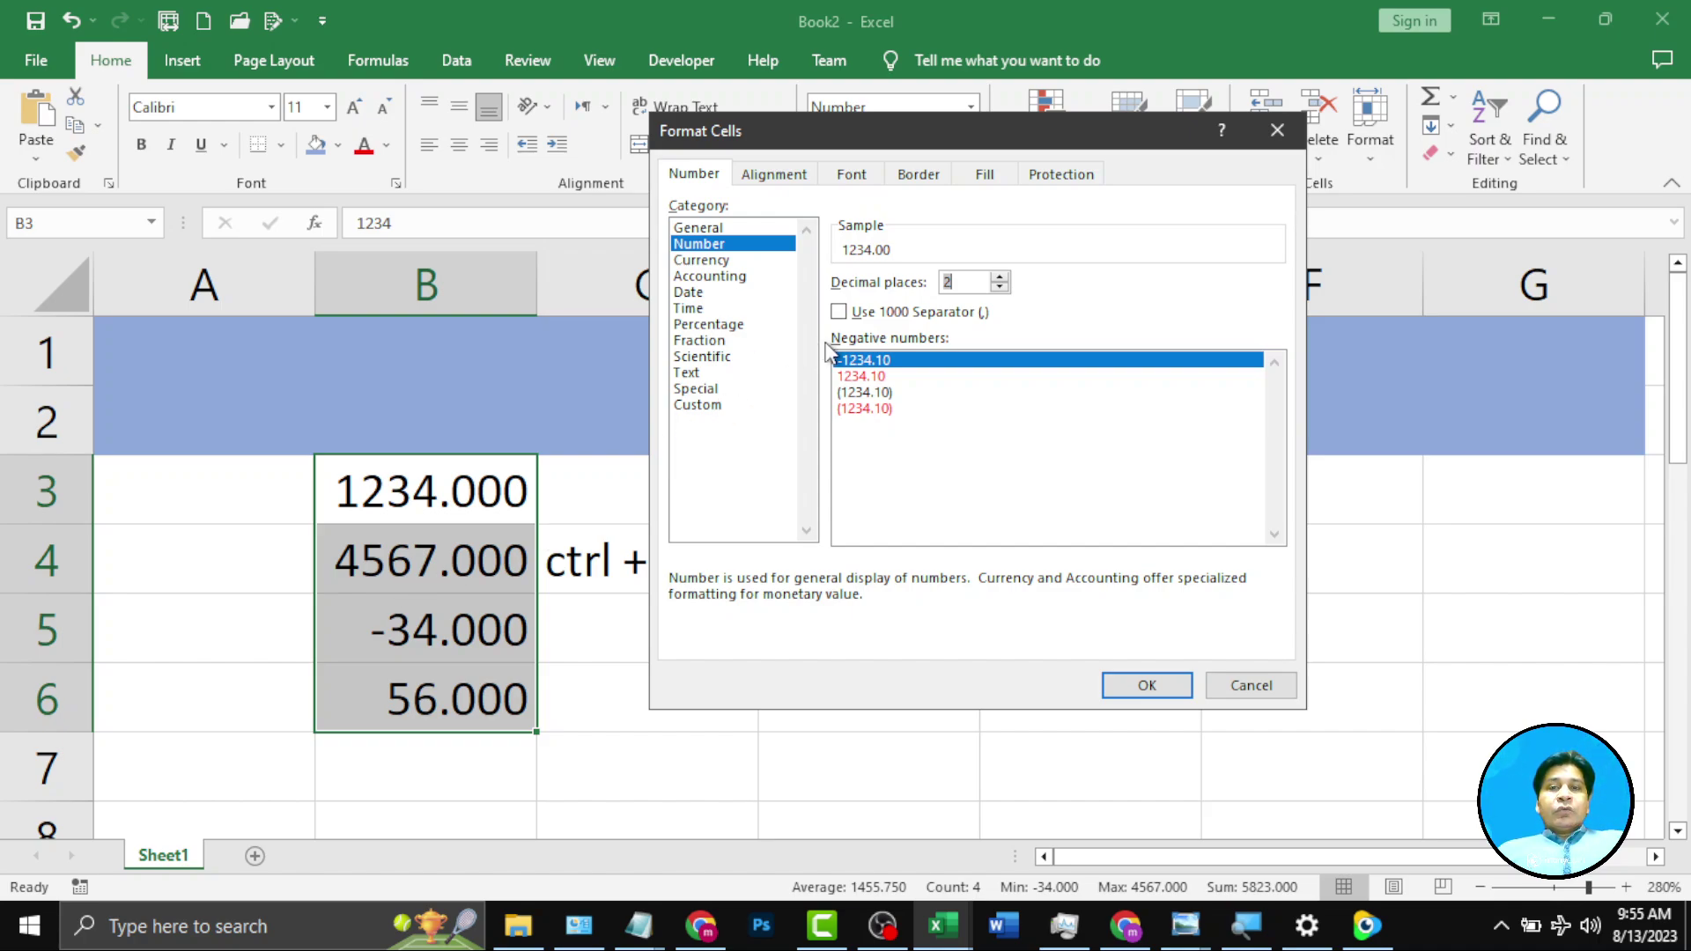
click(839, 313)
click(839, 313)
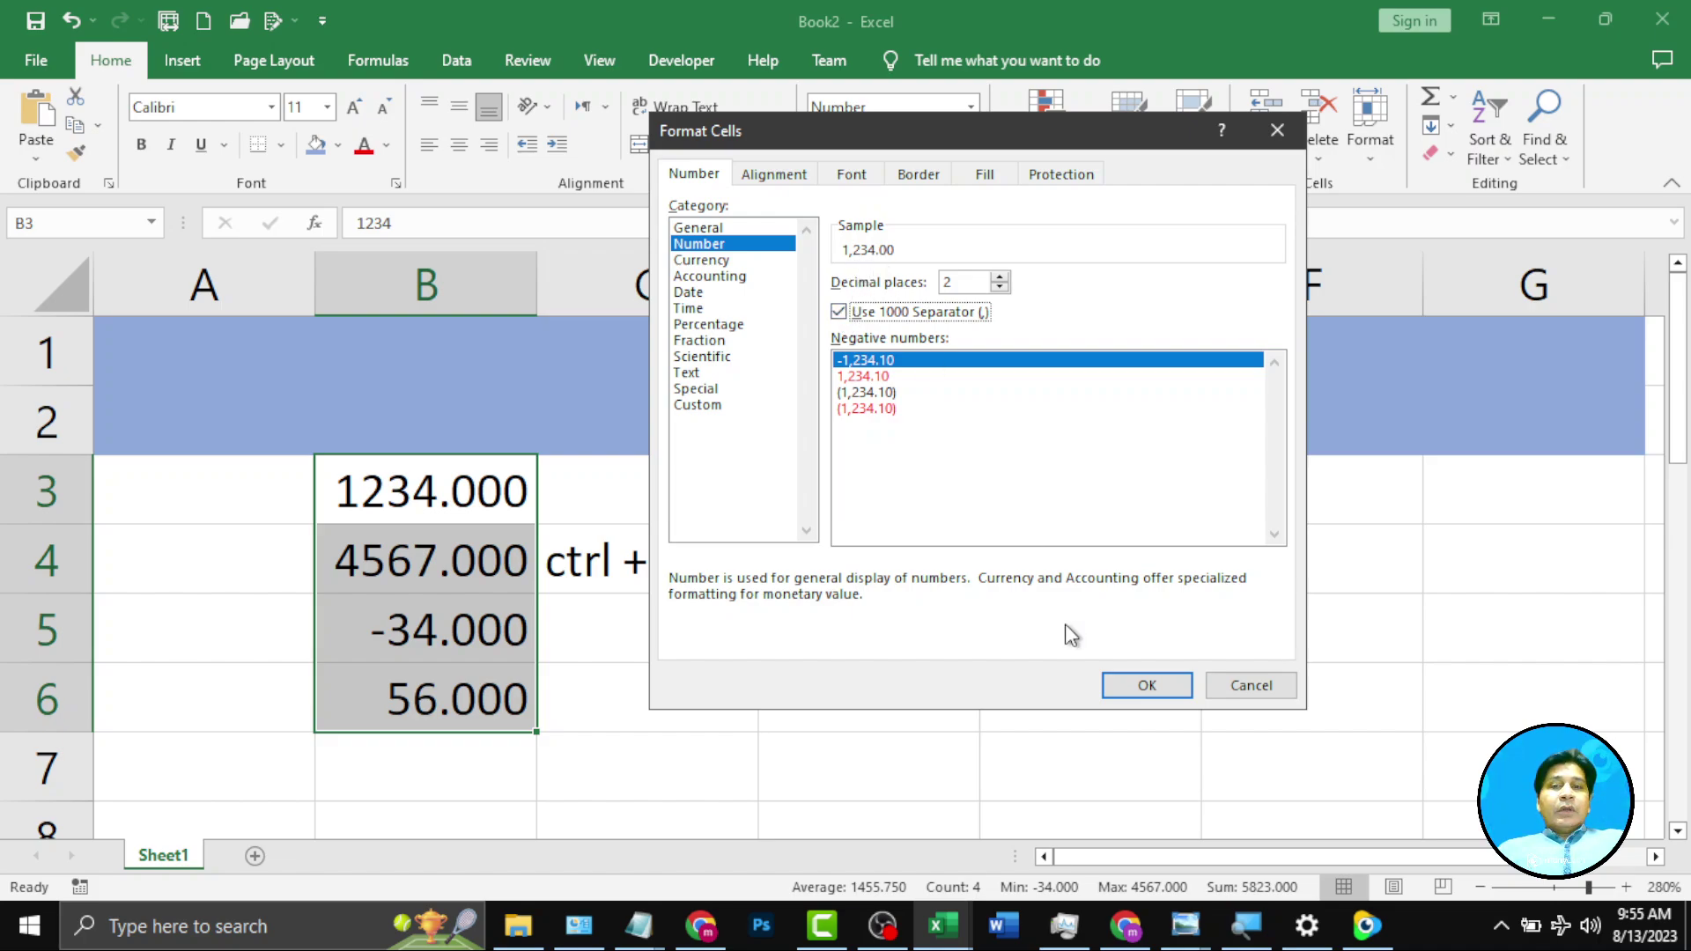
click(1133, 689)
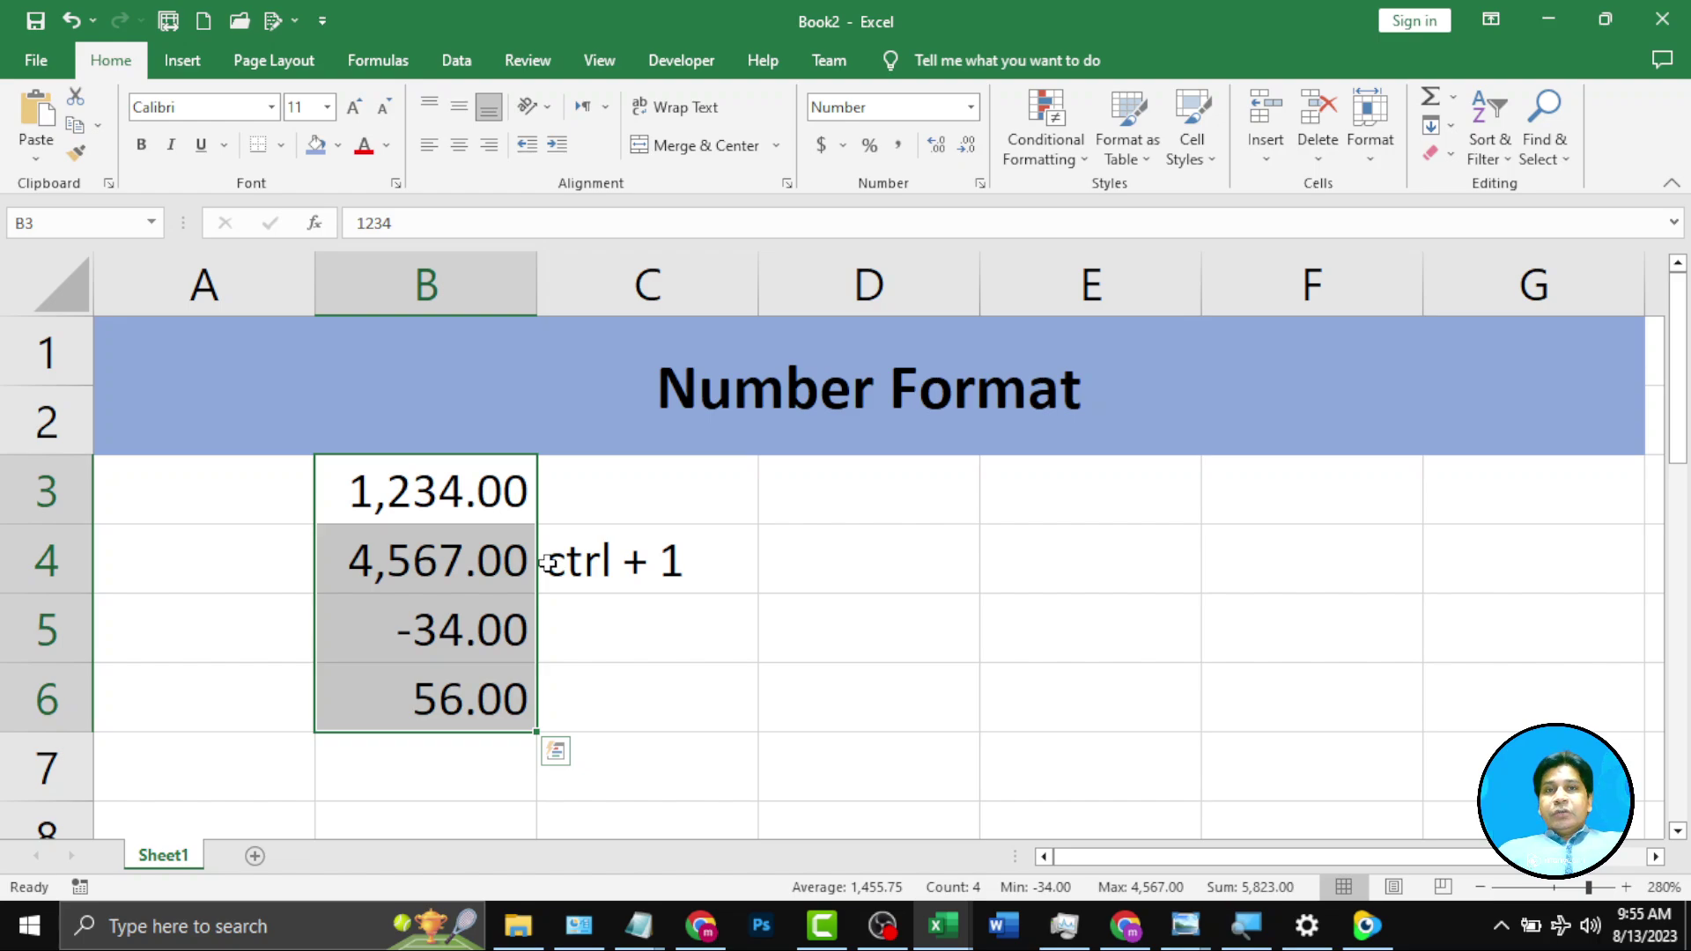
Choose the red 1,234.10 negative-number style so B5 shows red 34.00.
key(ctrl+1)
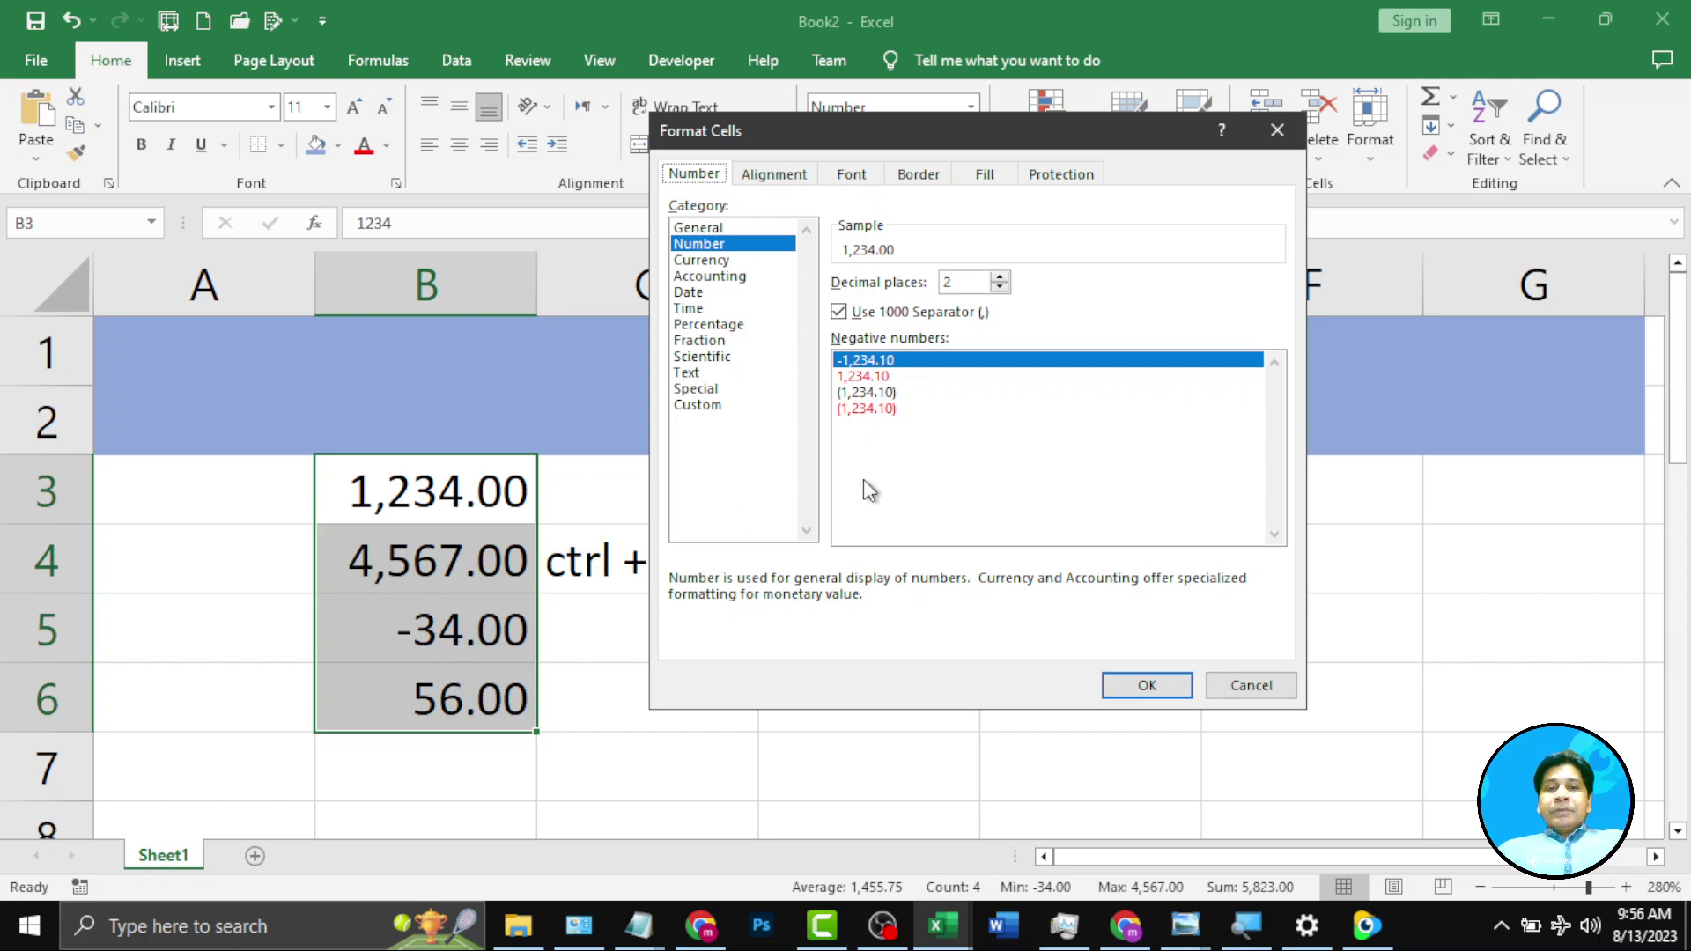
click(867, 377)
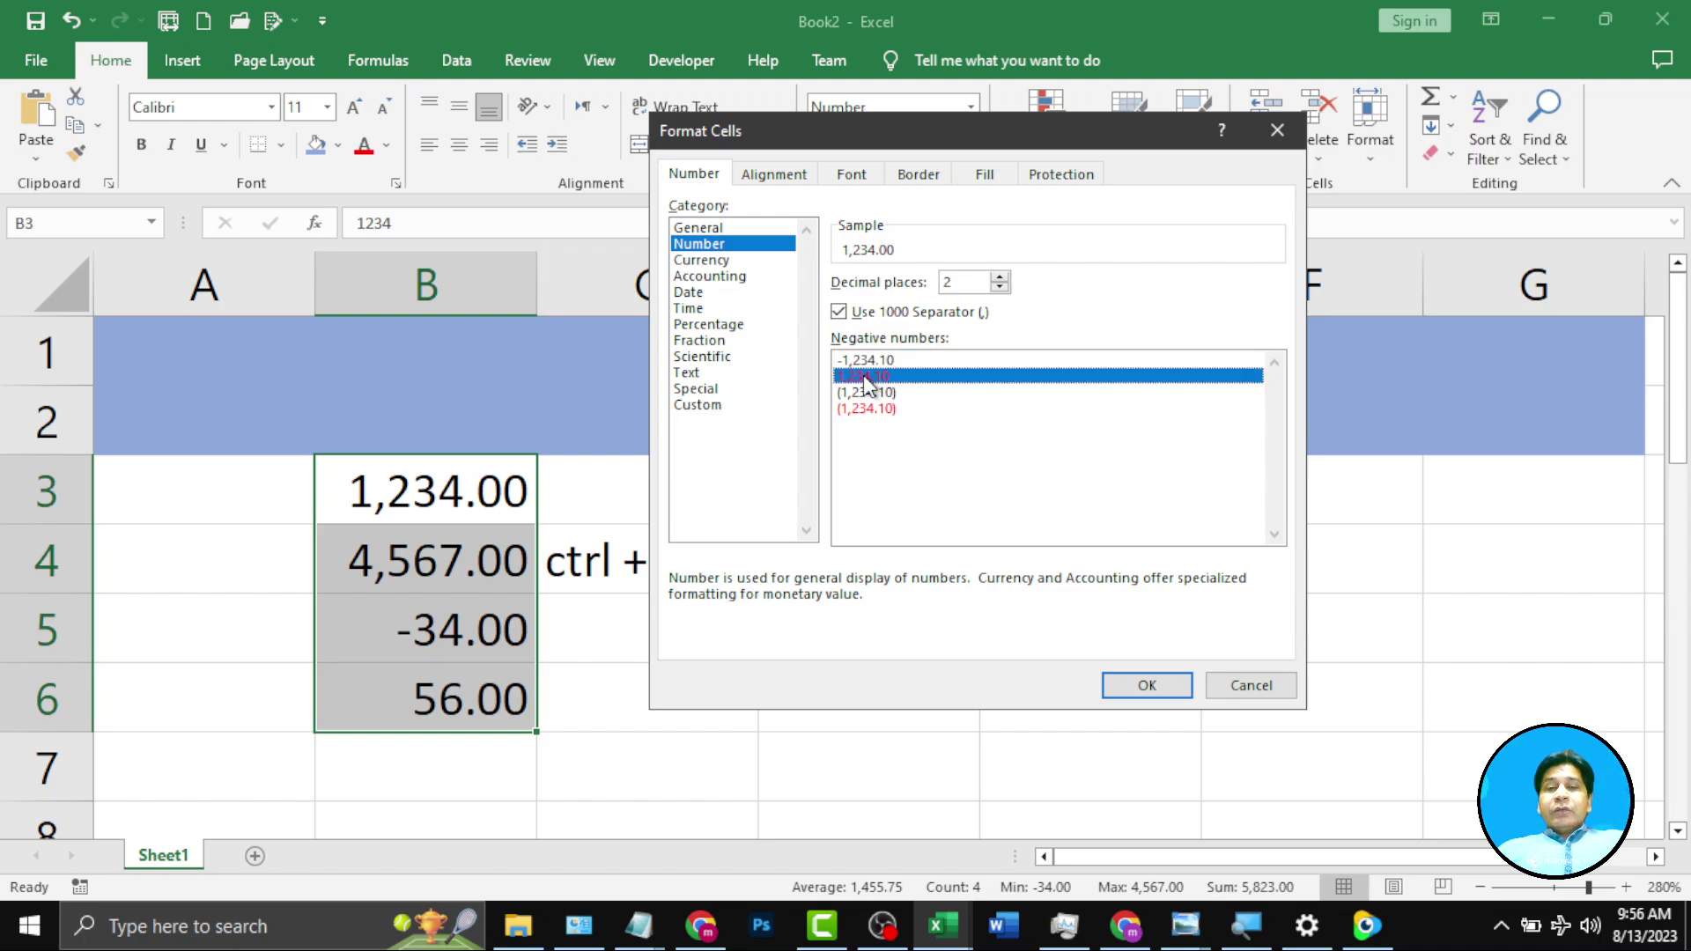
click(1143, 685)
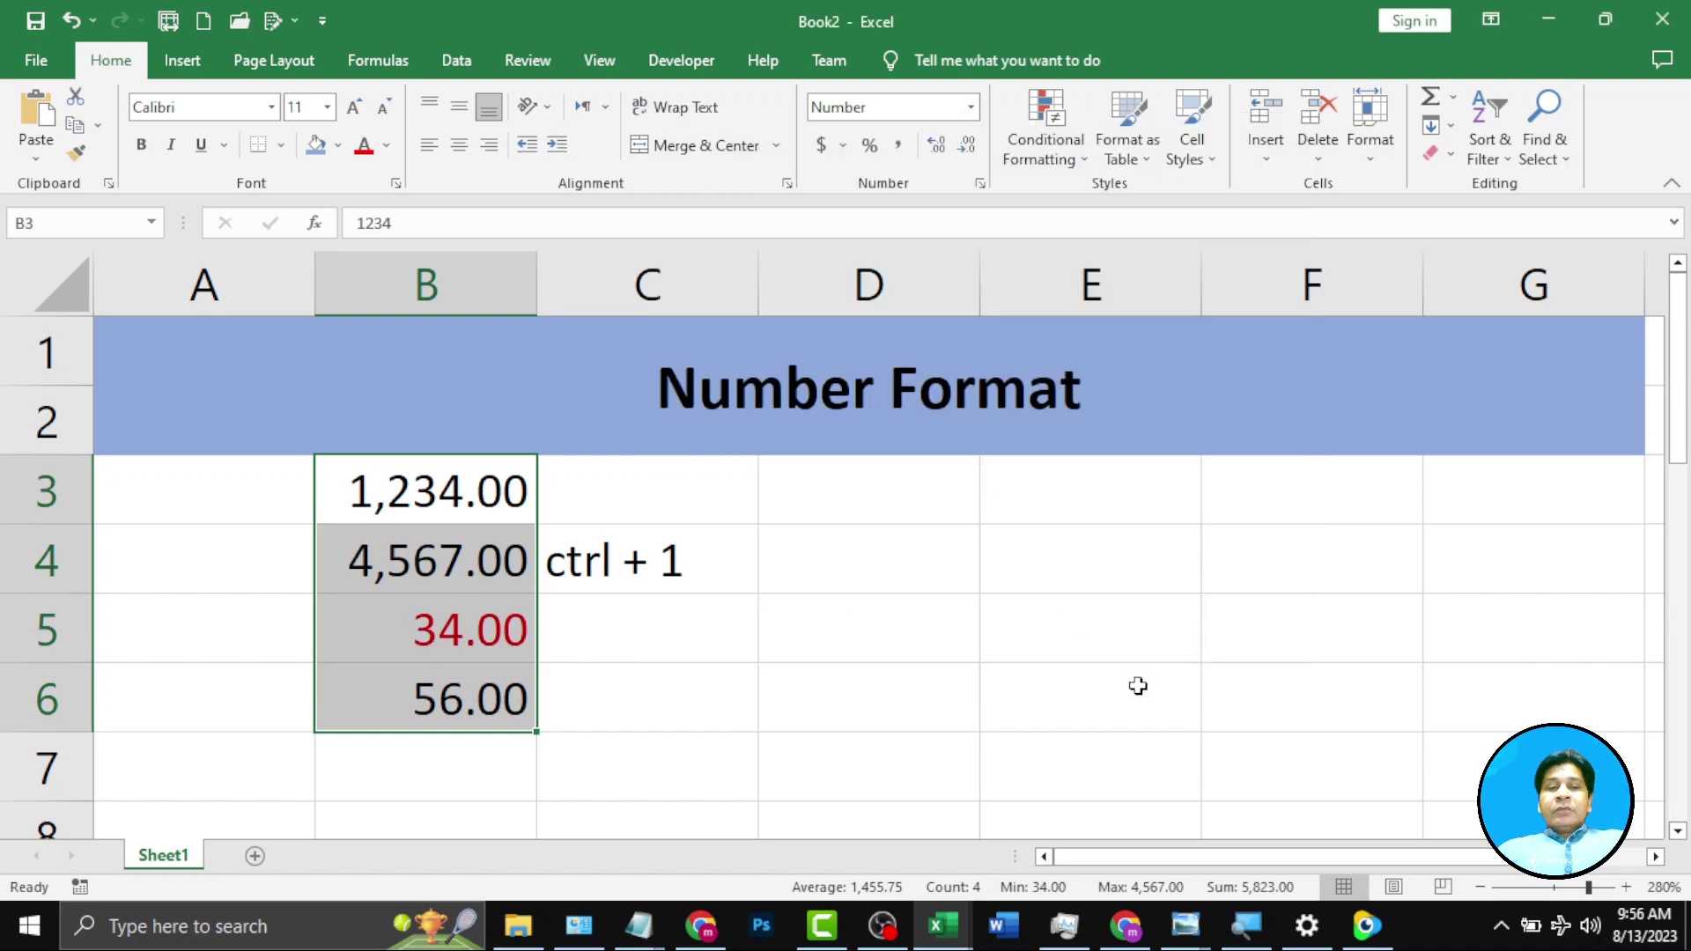
click(607, 696)
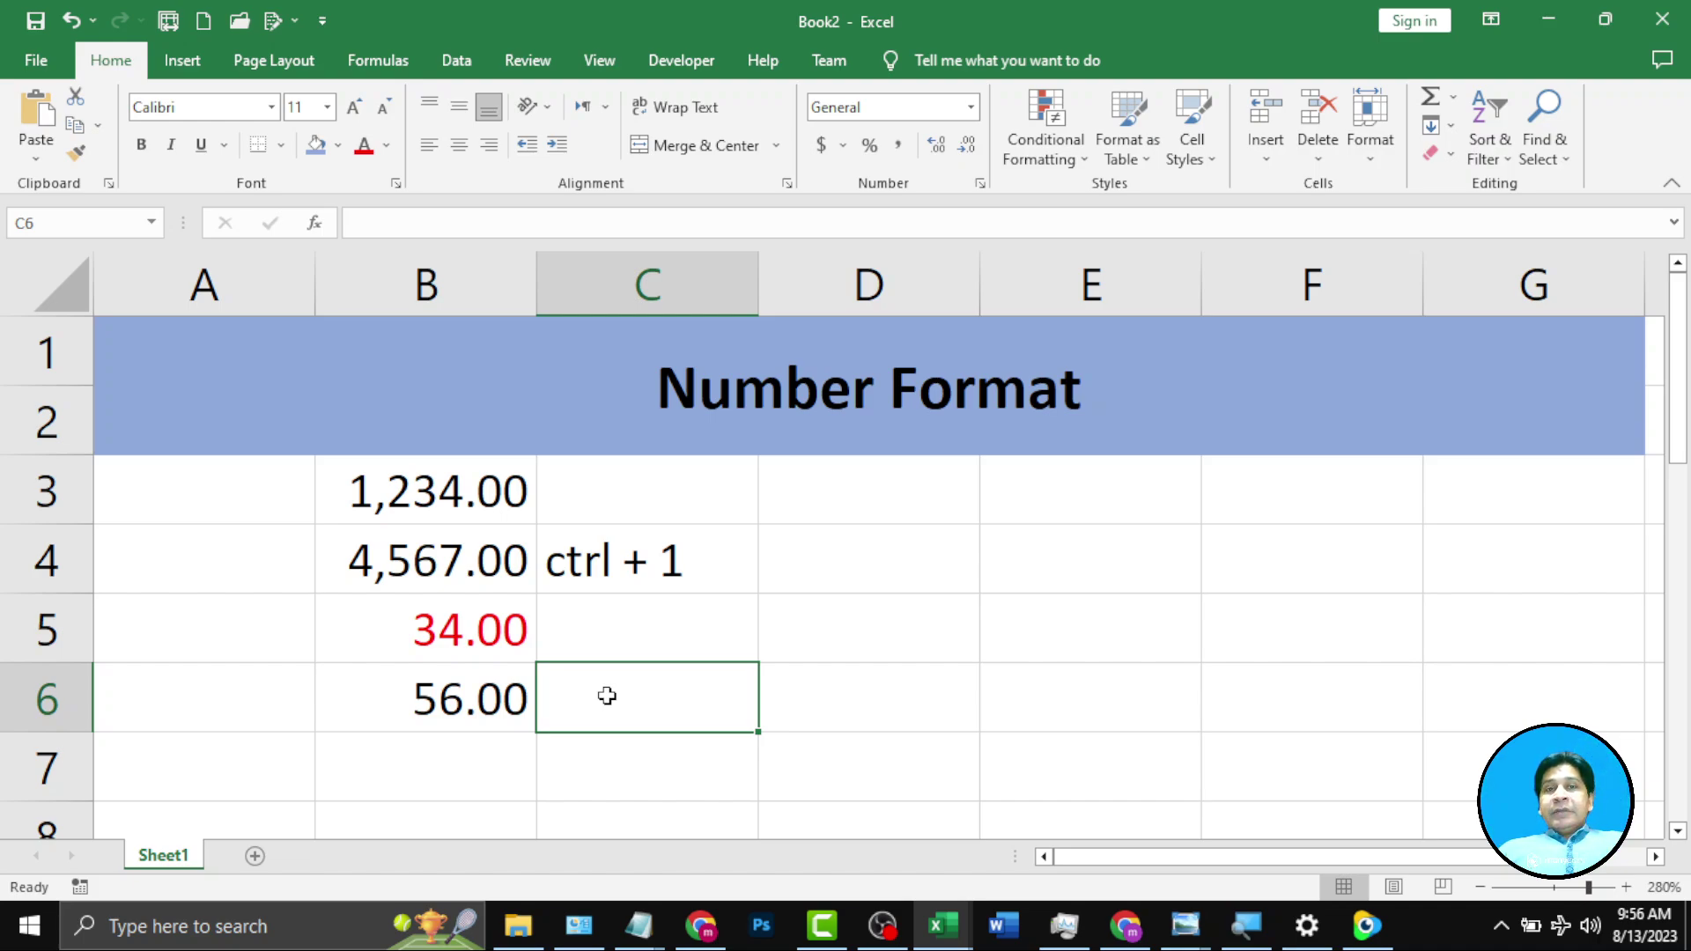
Switch B3:B6 to the (1,234.10) negative style so B5 shows (34.00).
click(446, 651)
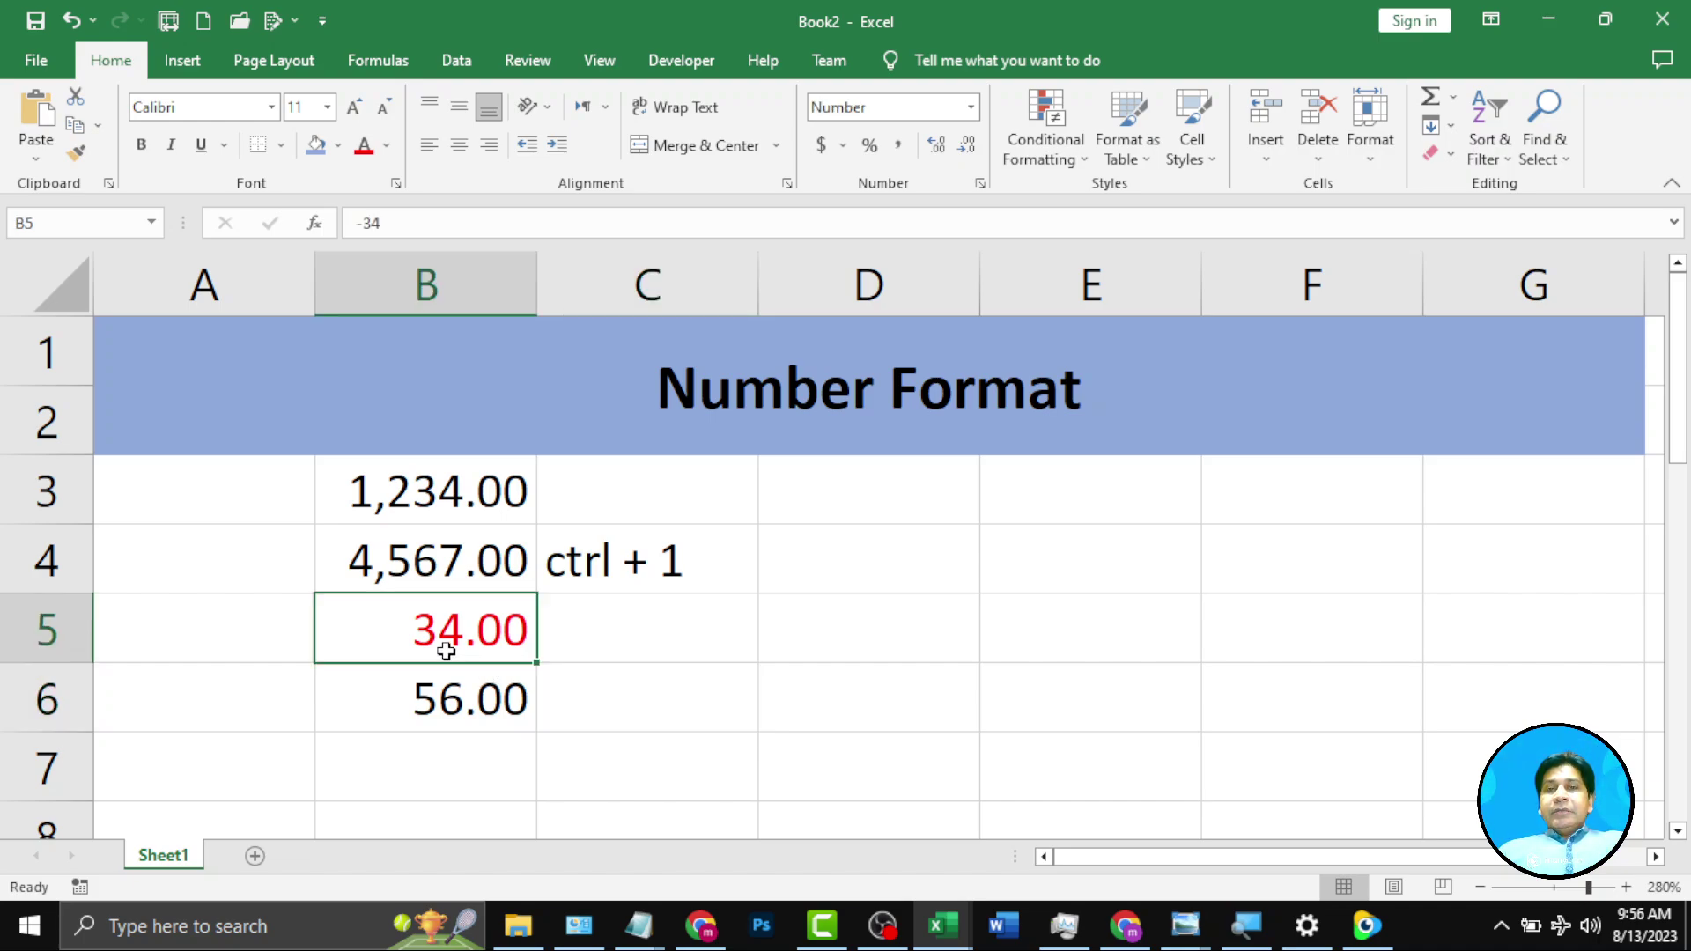
drag(437, 493, 447, 710)
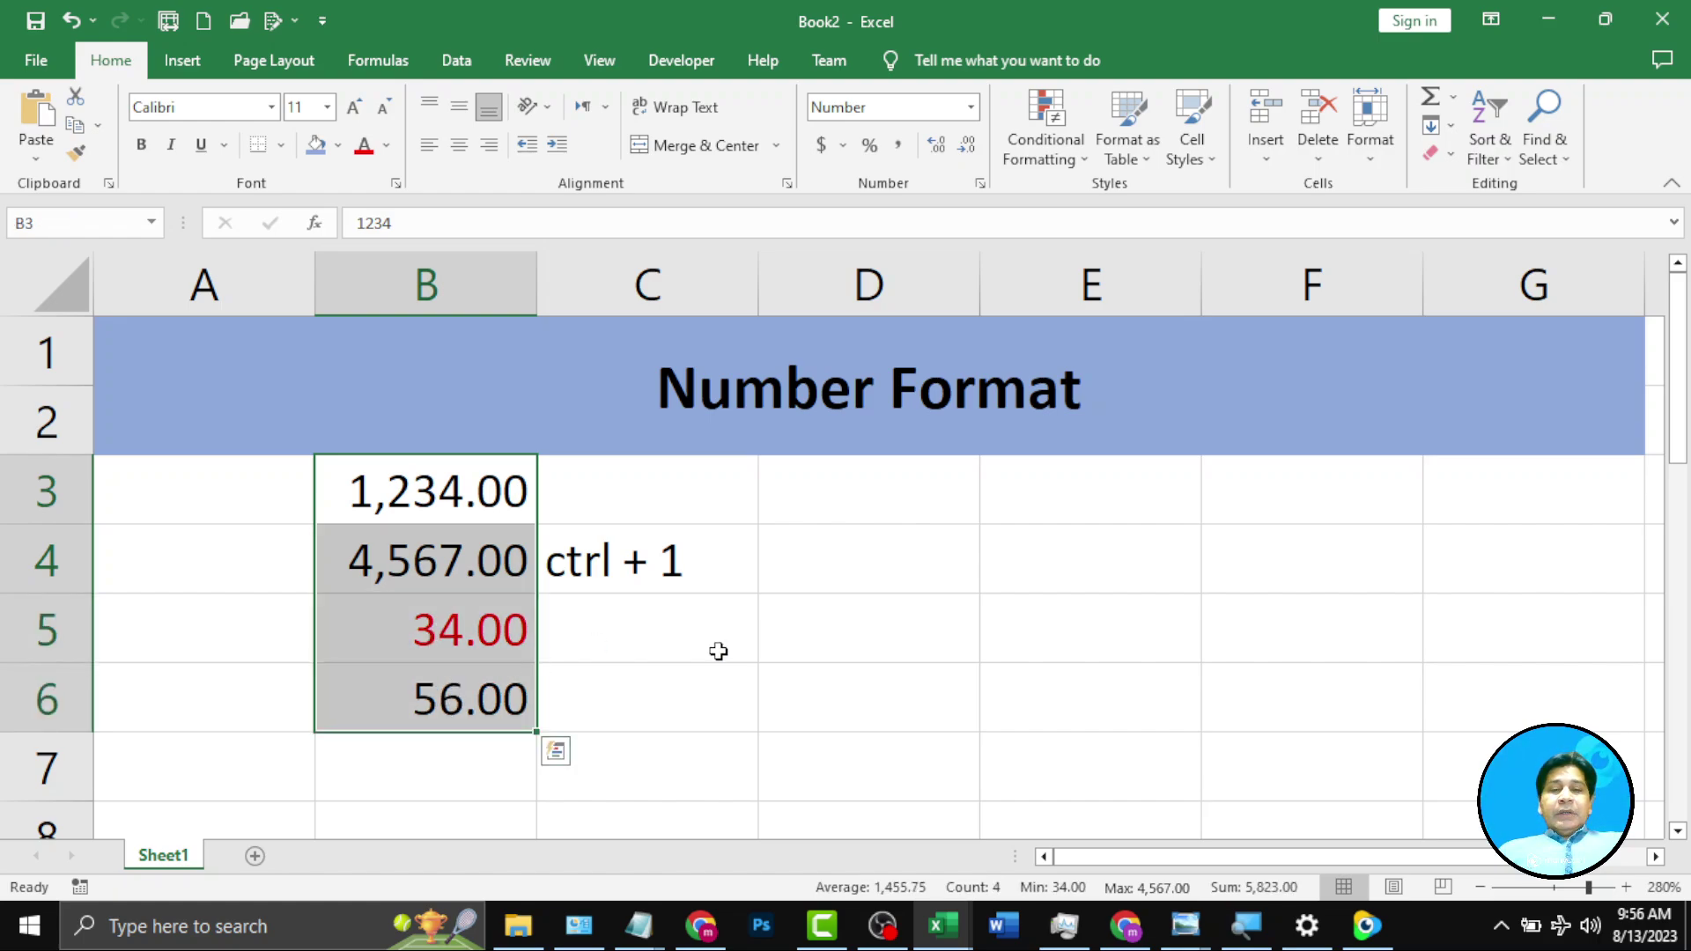
key(ctrl+1)
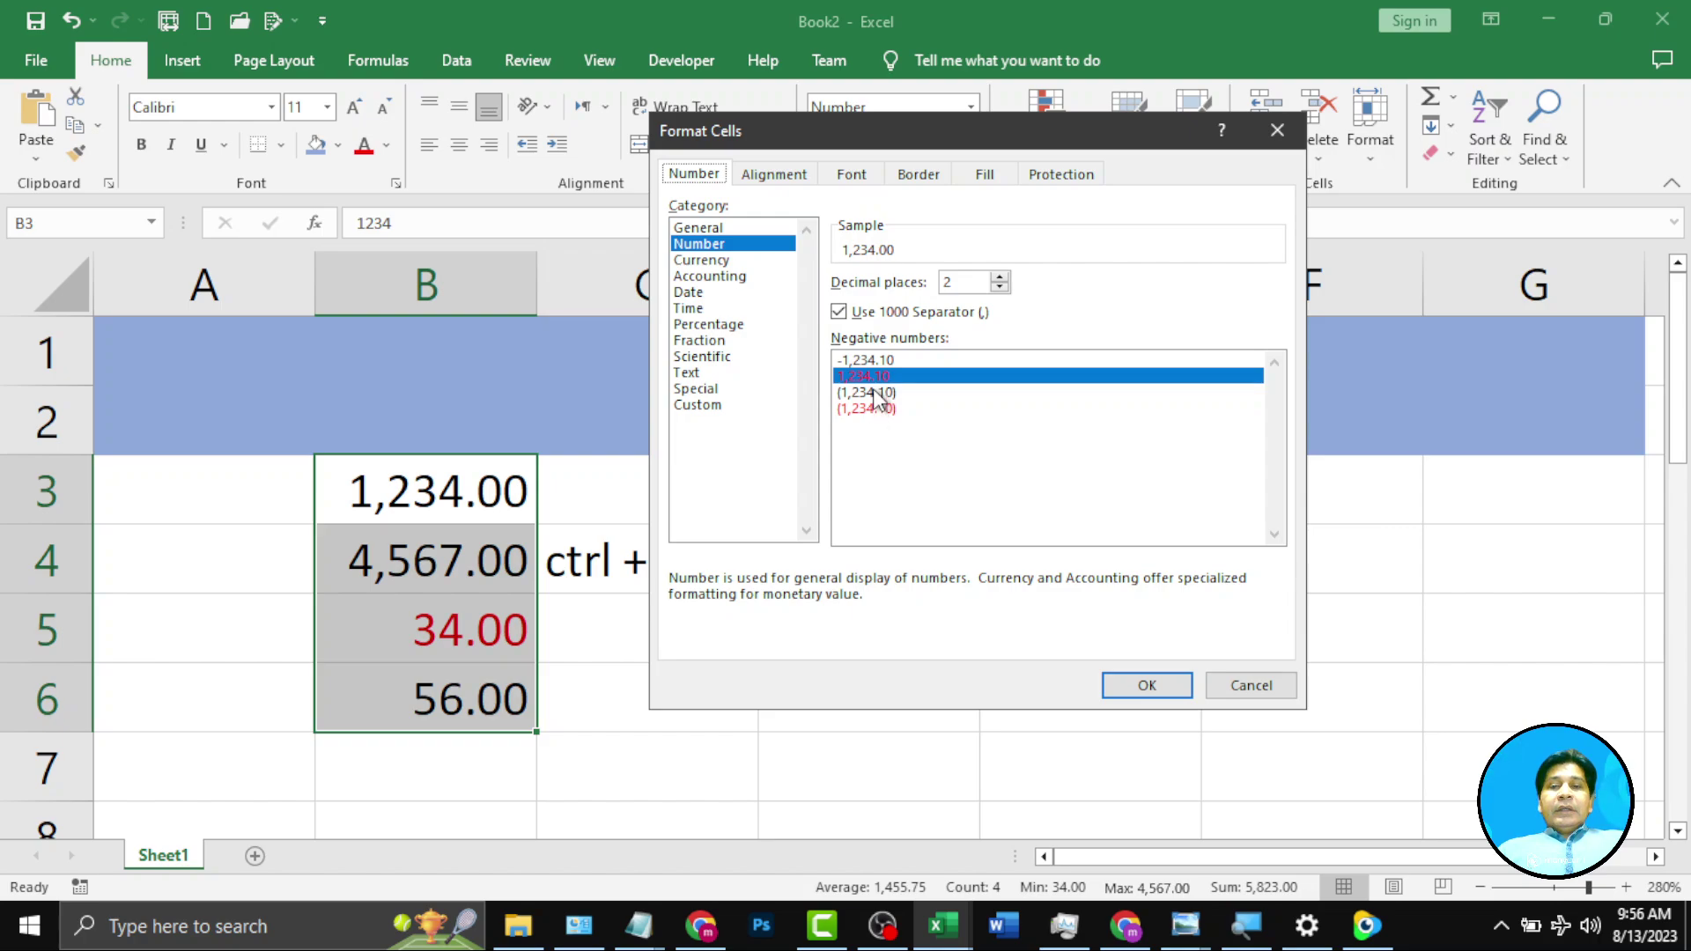
click(872, 392)
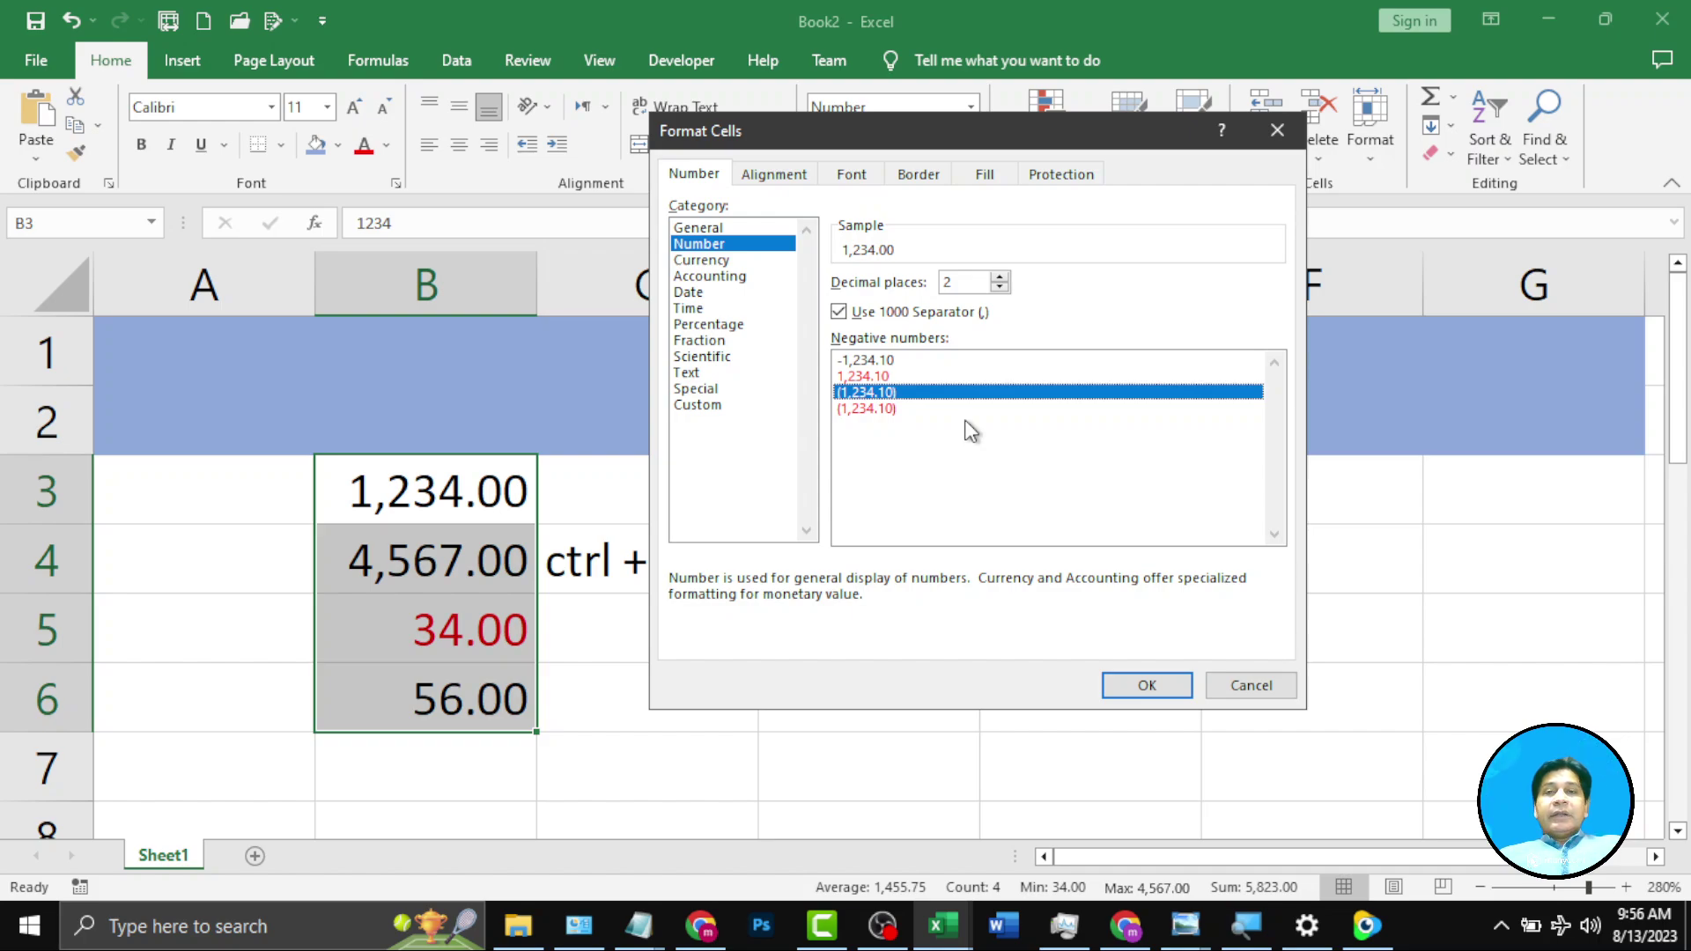
click(1147, 685)
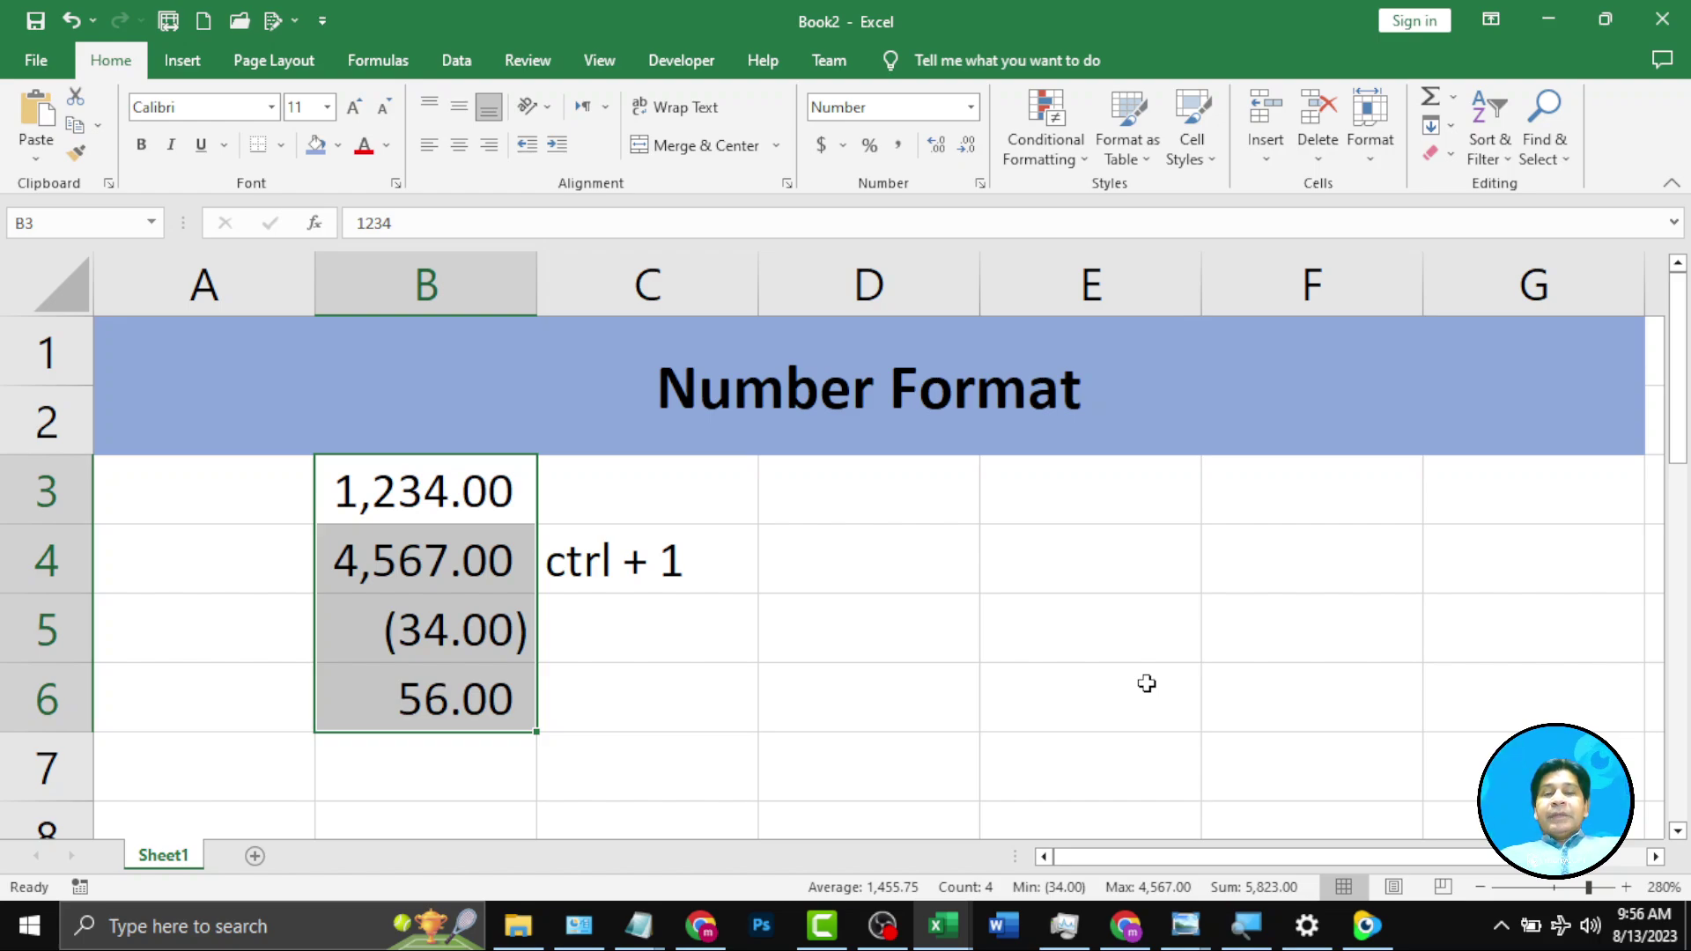
click(470, 646)
Apply the red (1,234.10) negative style so B5 shows red (34.00).
drag(449, 489, 476, 722)
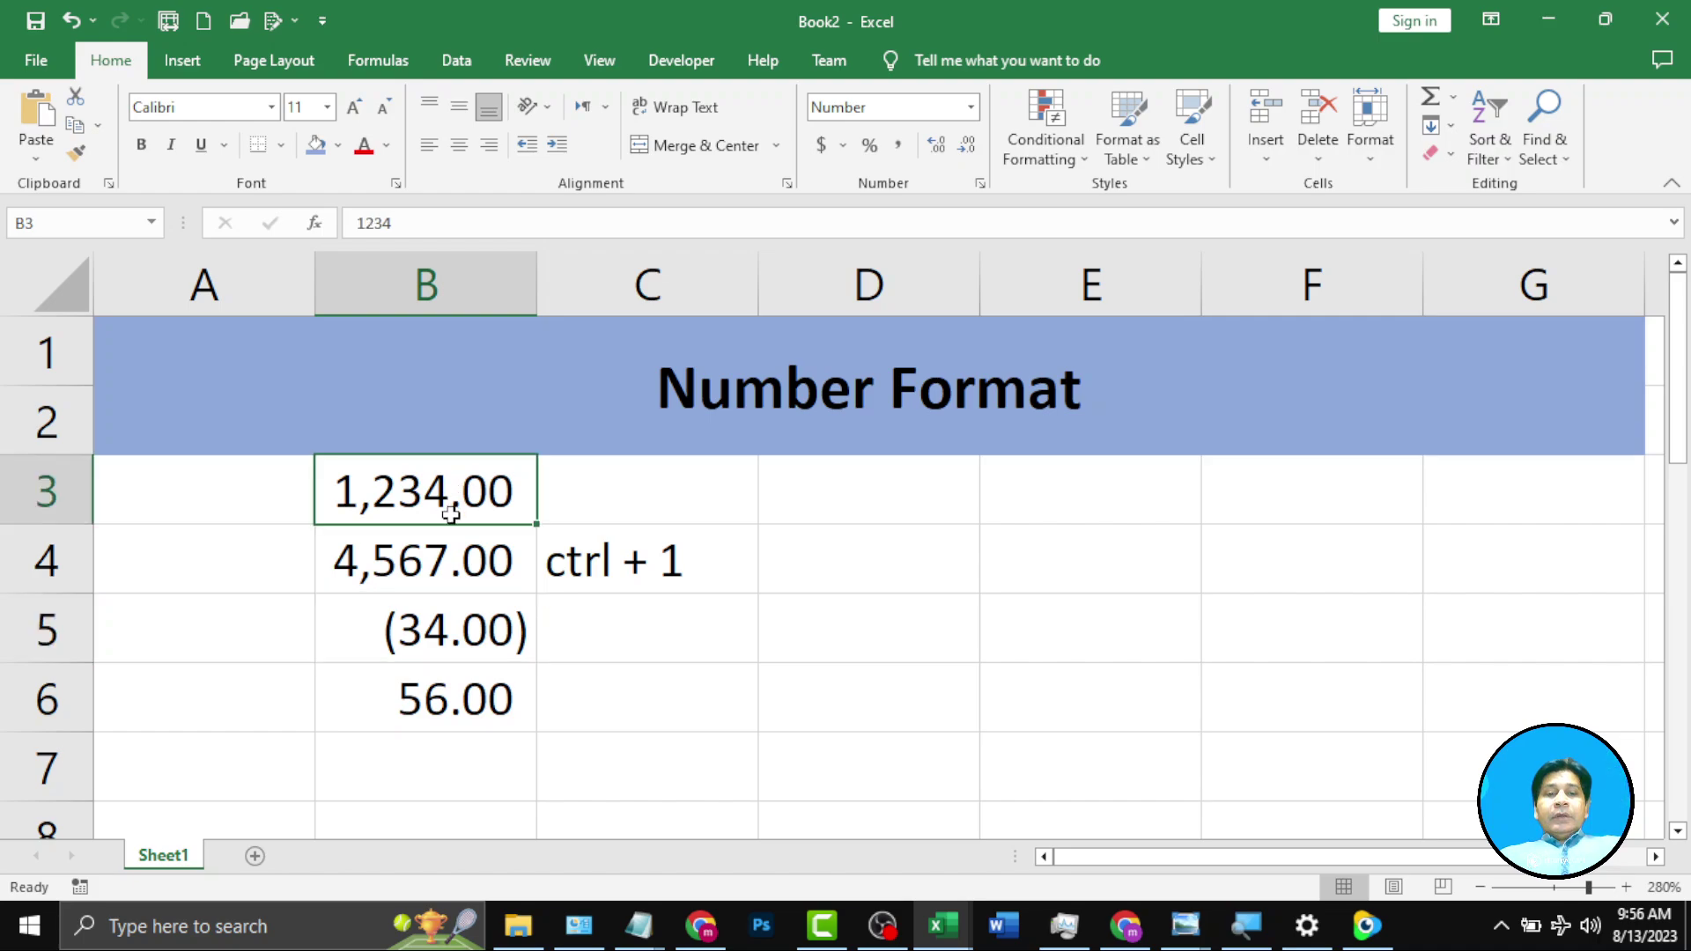
key(ctrl+1)
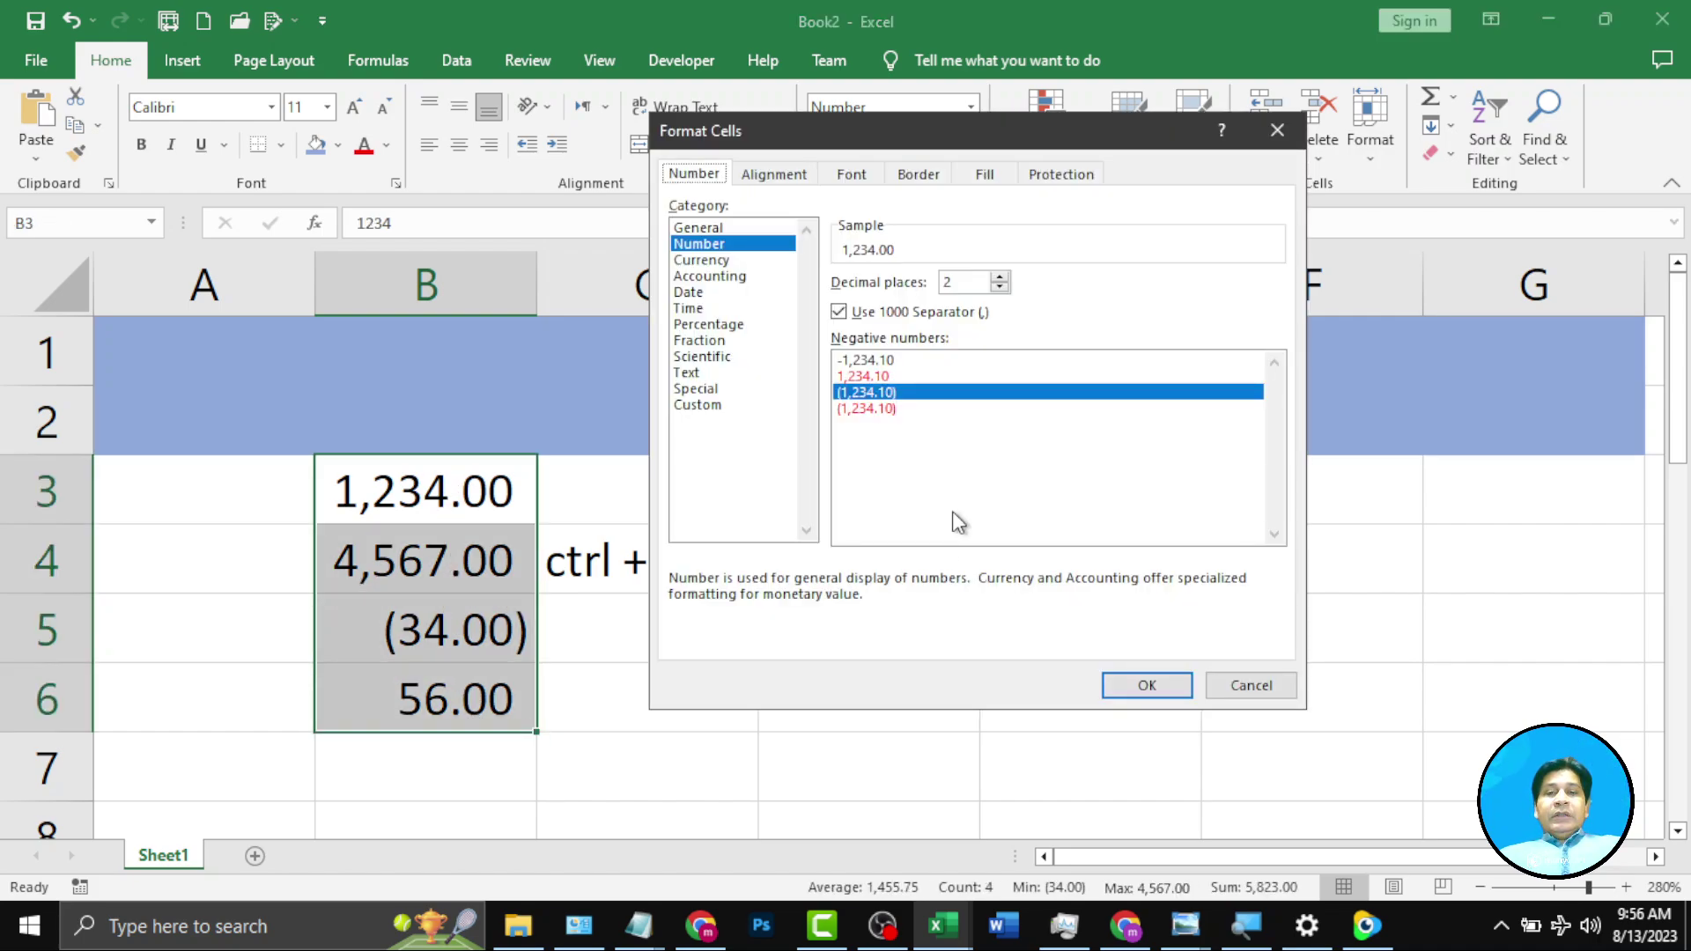
click(873, 409)
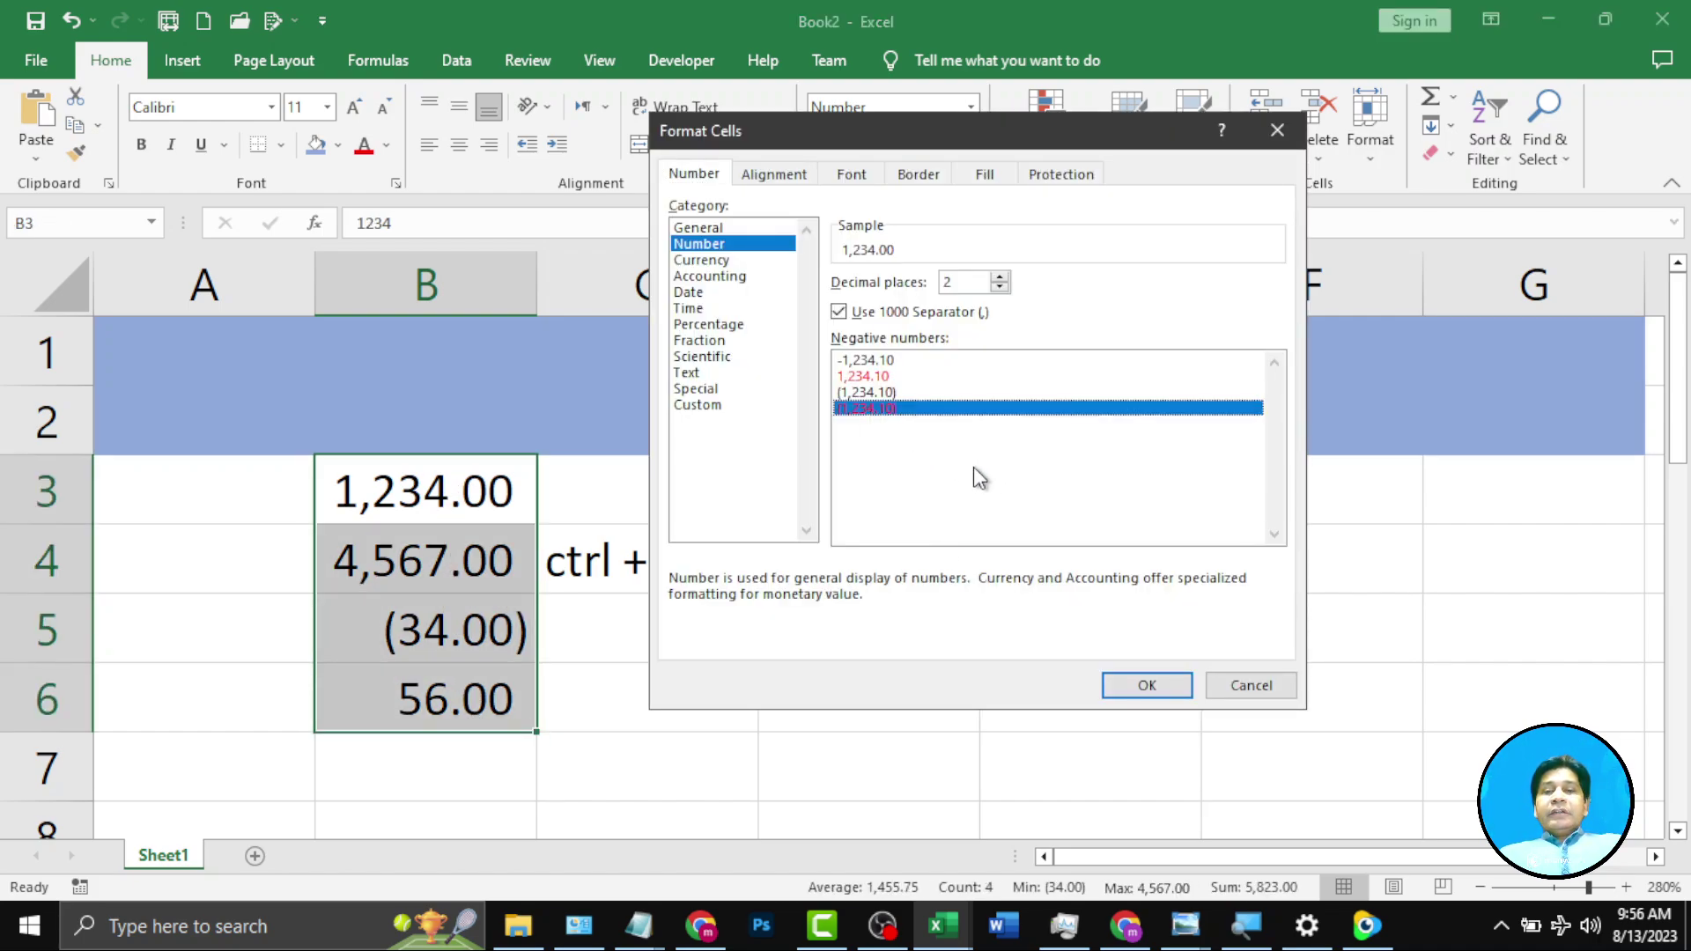
click(1147, 686)
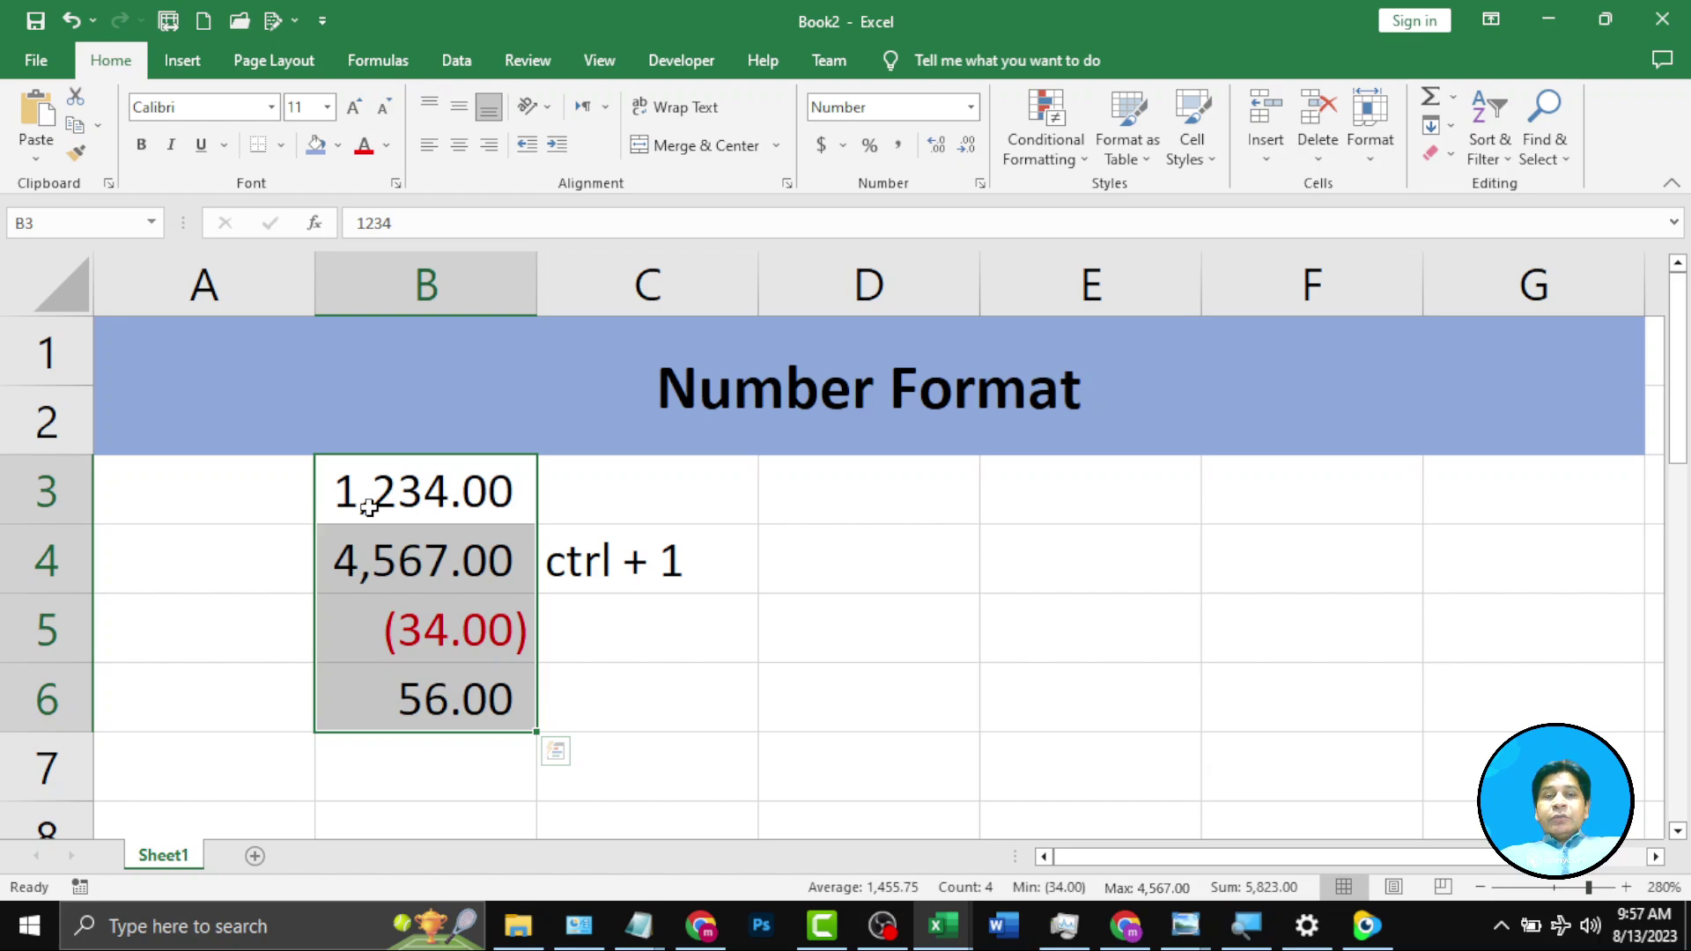
Reset B3:B6 to plain Number format (-34.00) and reopen Format Cells.
click(970, 107)
click(944, 212)
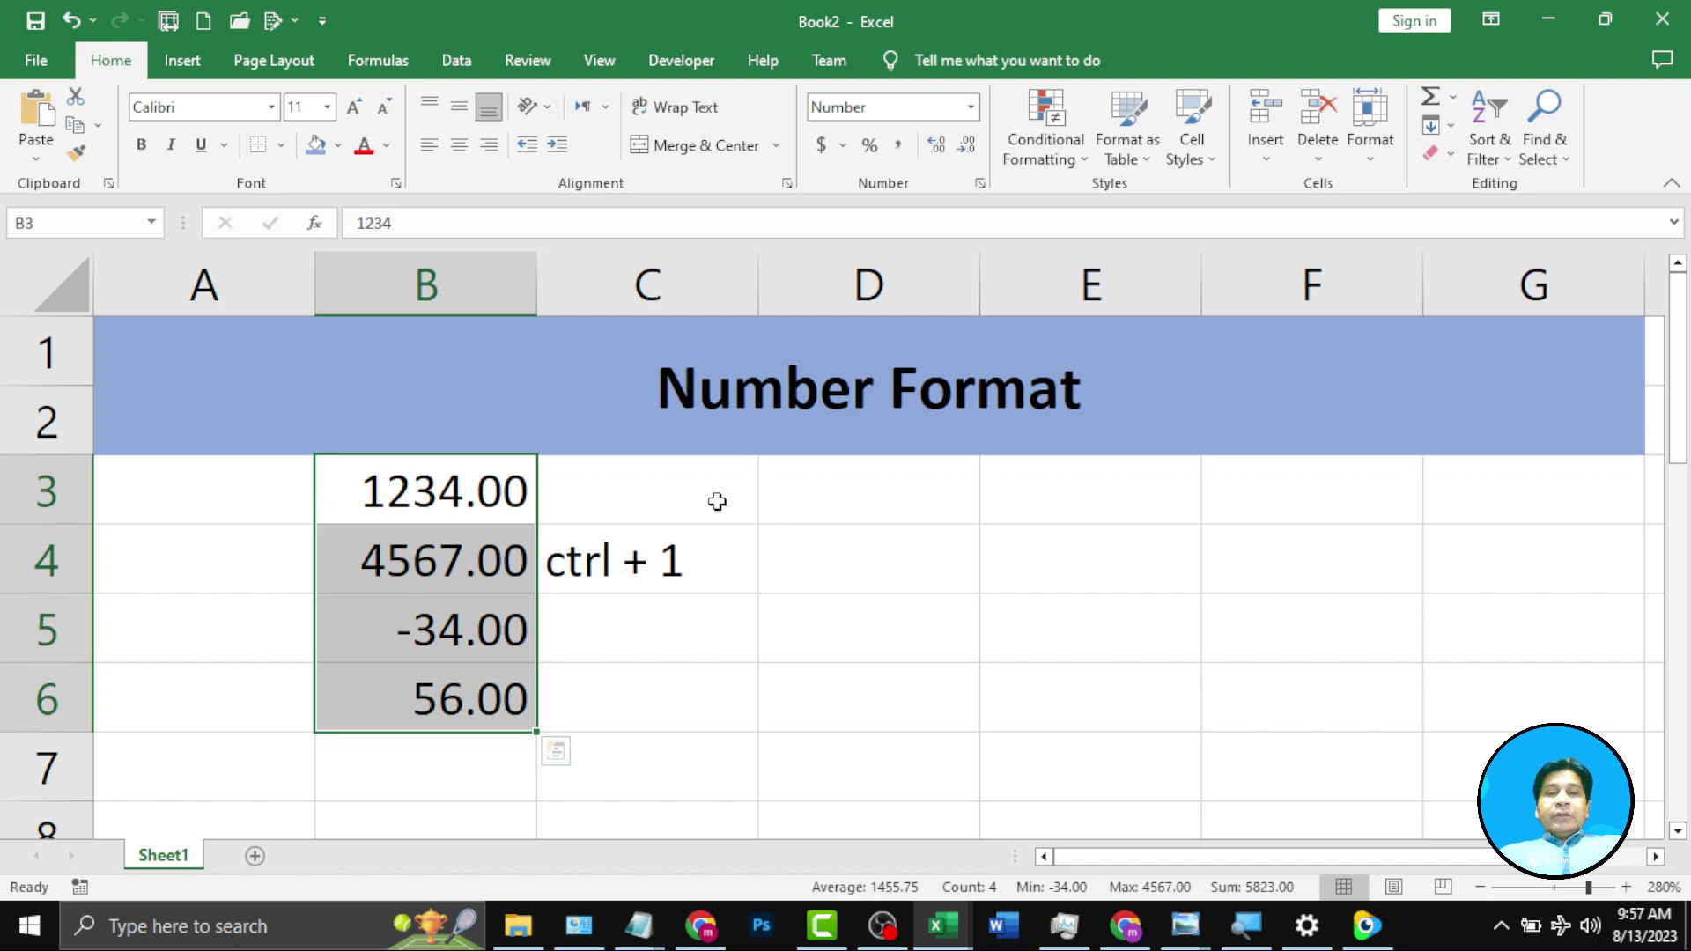
key(ctrl+1)
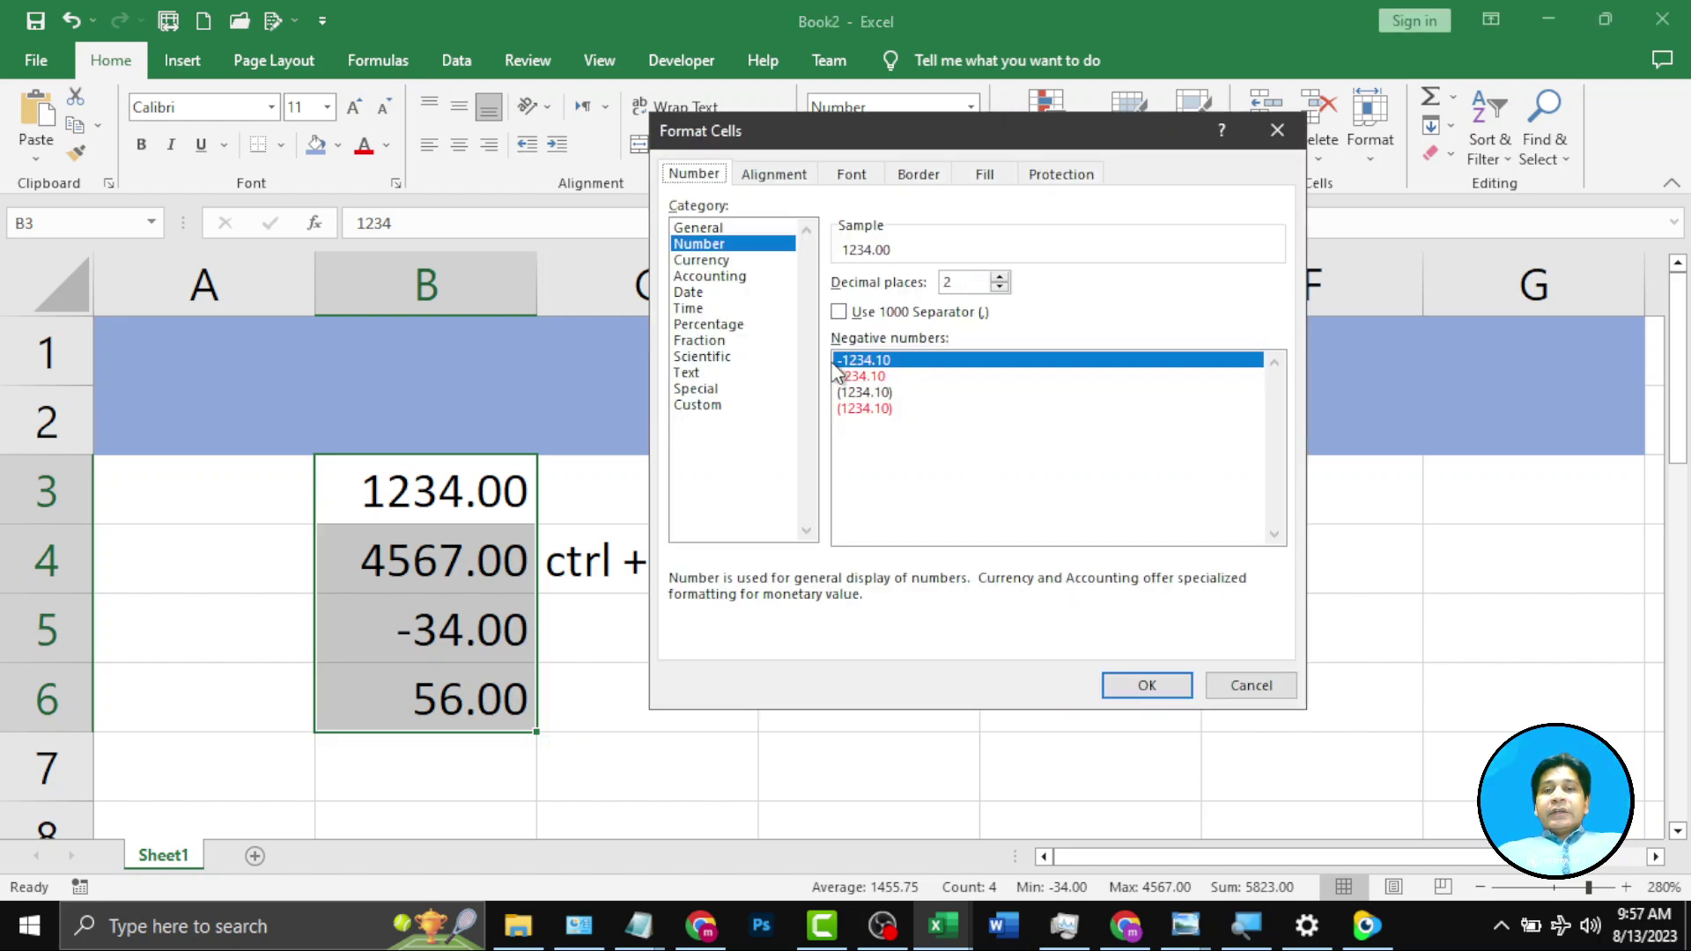